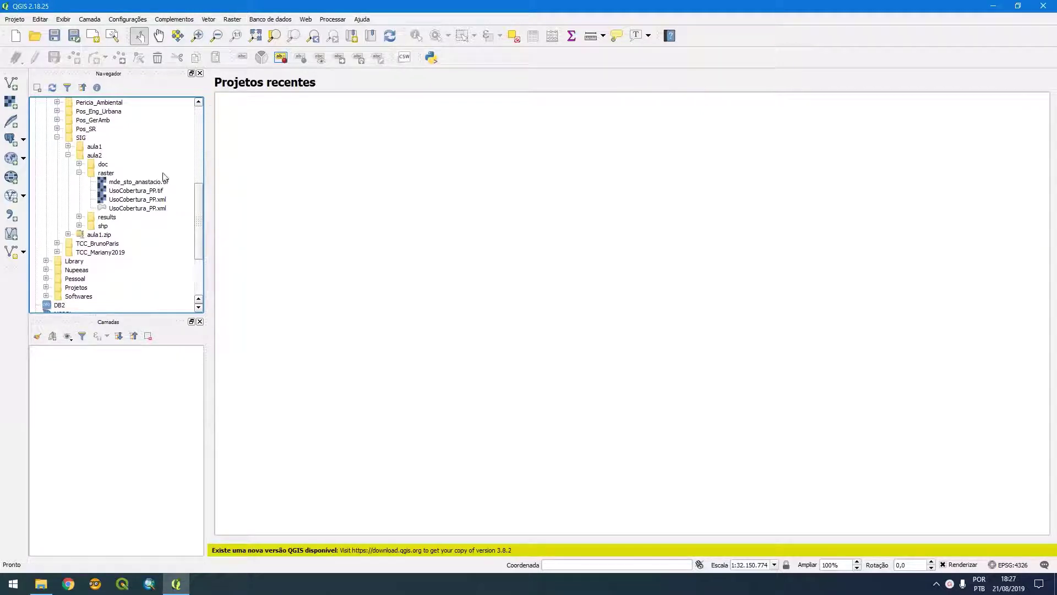
# Load the raster mde_sto_anastacio.tif from the SIG/aula2/raster folder into the project
pyautogui.doubleClick(135, 183)
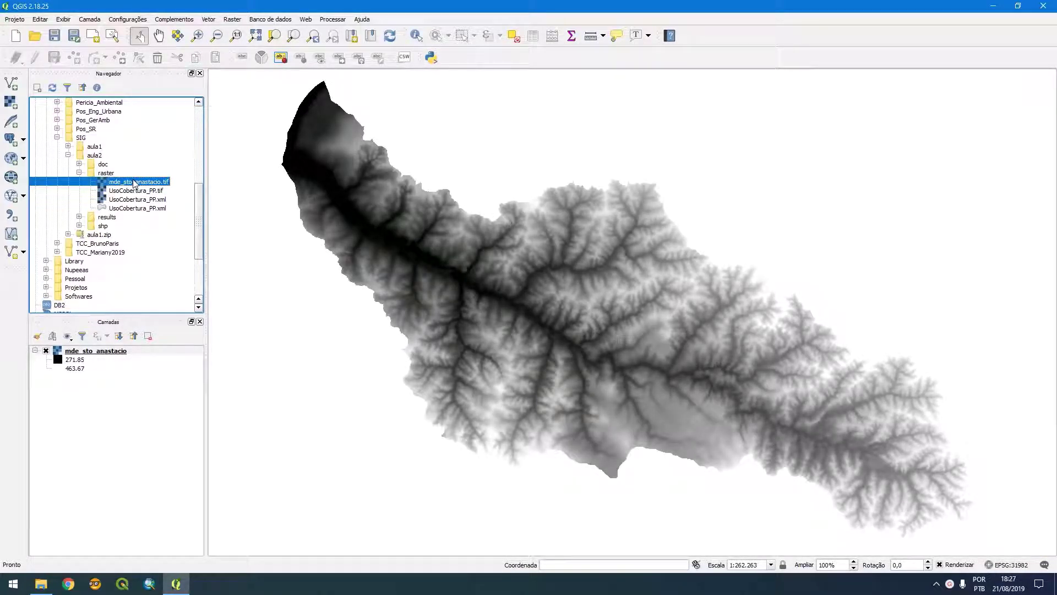
pyautogui.click(132, 407)
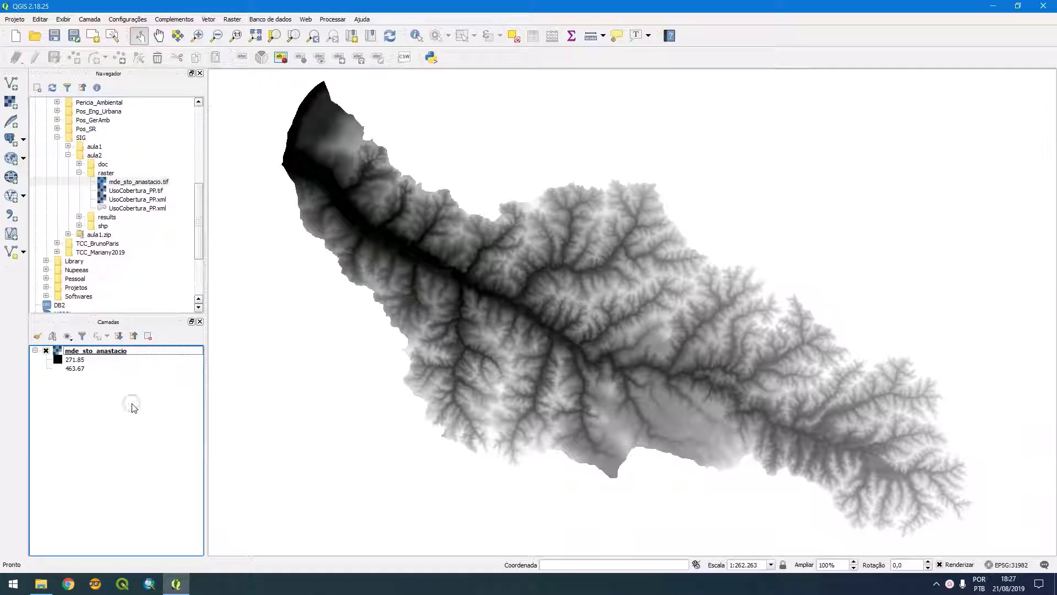
# Examine the general properties and metadata of the mde_sto_anastacio layer, including band statistics, pixel size and data type
pyautogui.doubleClick(107, 351)
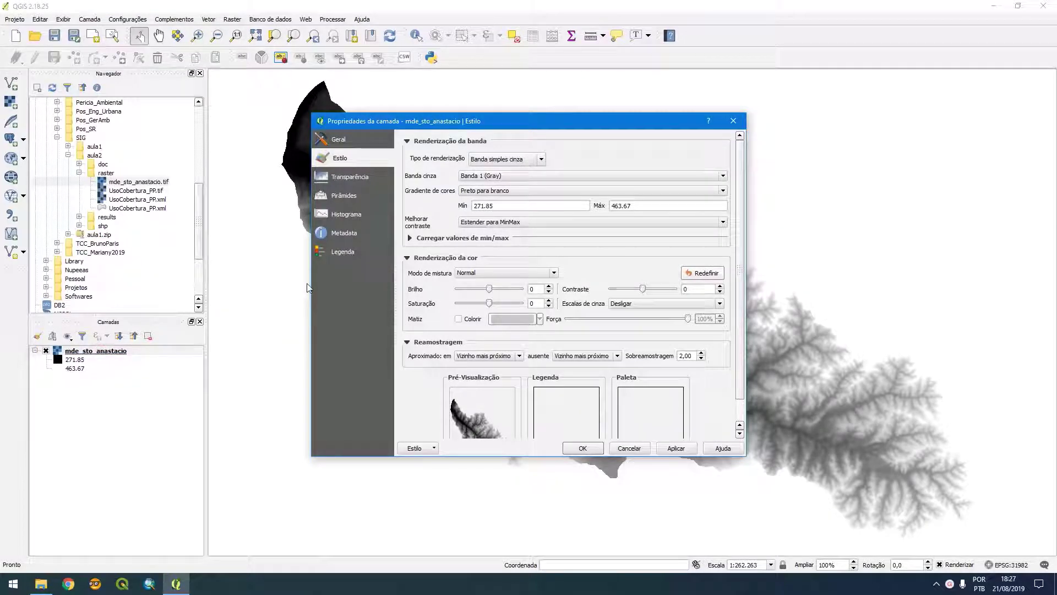
pyautogui.click(346, 138)
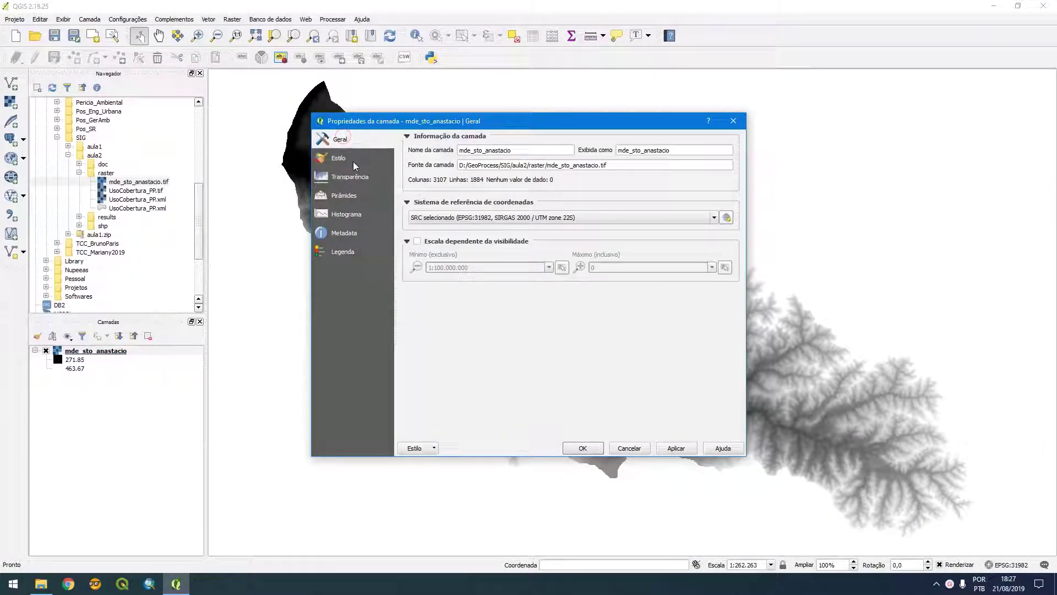
pyautogui.click(344, 234)
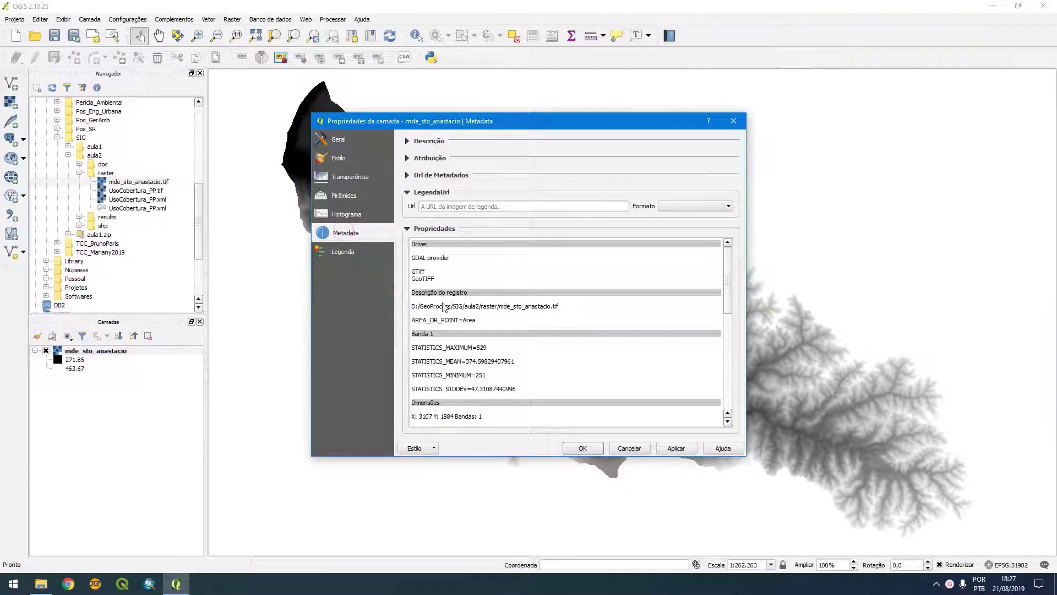
pyautogui.scroll(-1, 431, 280)
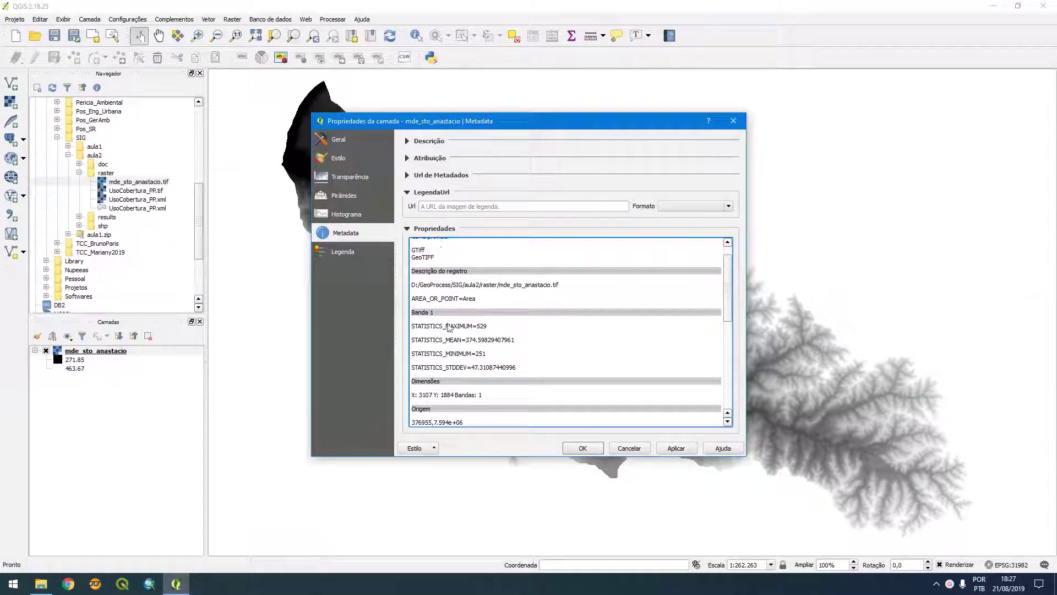
pyautogui.scroll(-5, 452, 342)
pyautogui.scroll(-1, 451, 345)
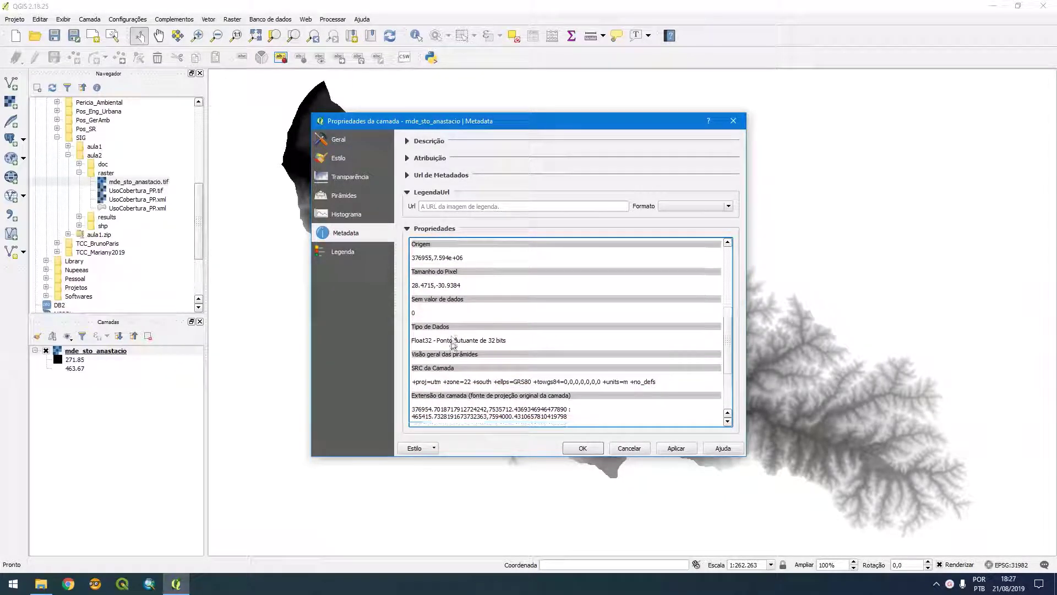
pyautogui.moveTo(413, 314); pyautogui.dragTo(434, 315)
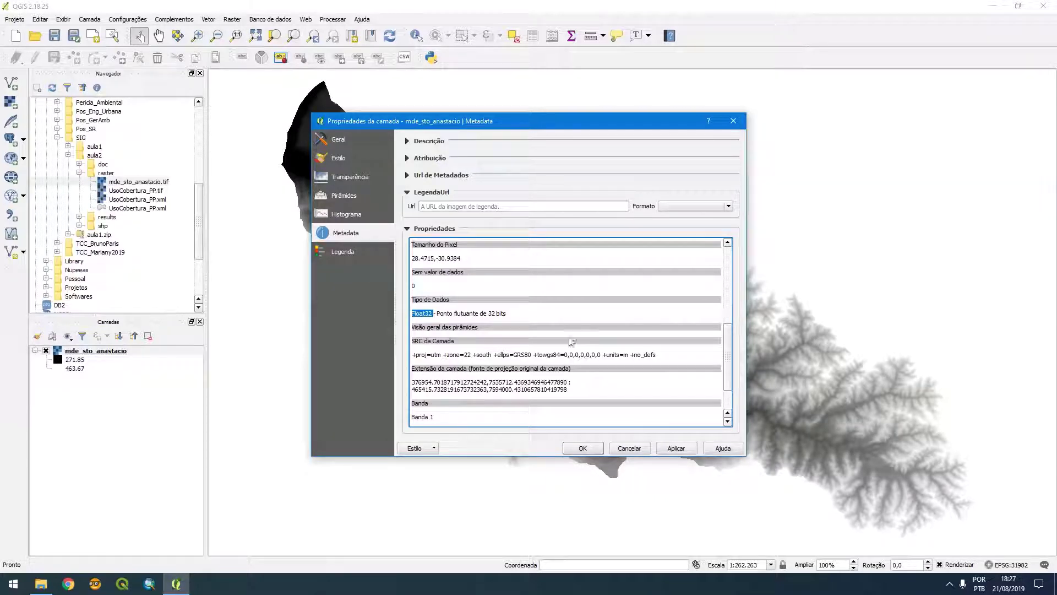
pyautogui.click(583, 449)
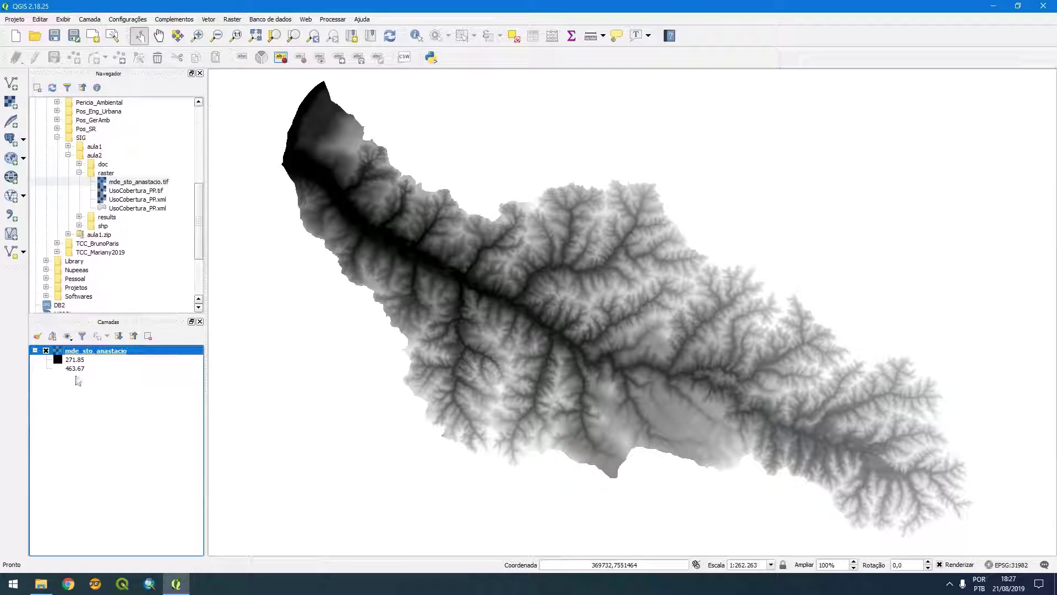
pyautogui.click(63, 393)
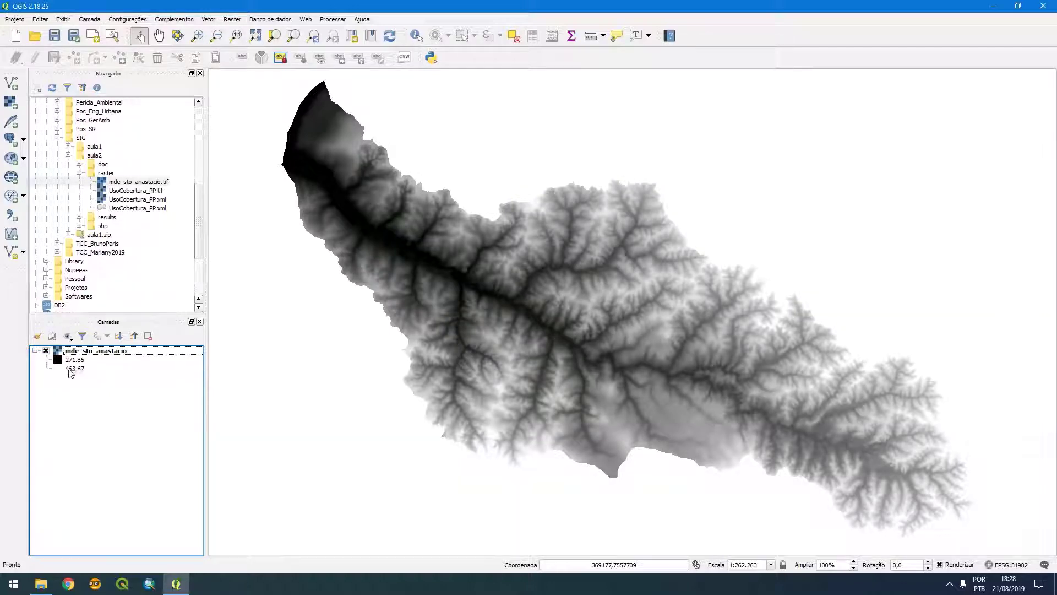
# Load the actual Min/Max values into the grey-band style of the mde_sto_anastacio layer and apply them
pyautogui.doubleClick(99, 353)
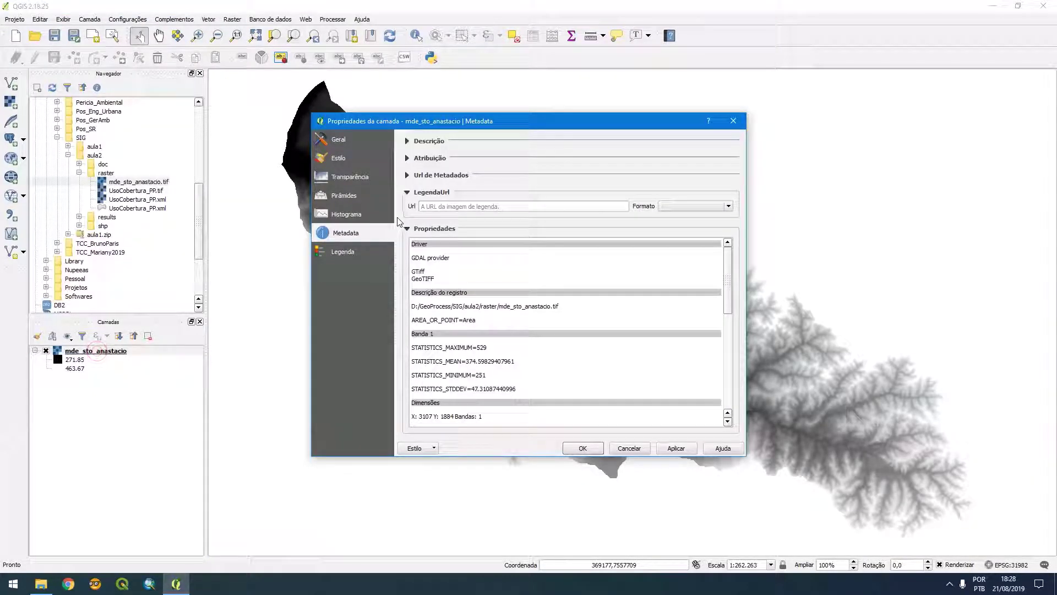
pyautogui.click(341, 158)
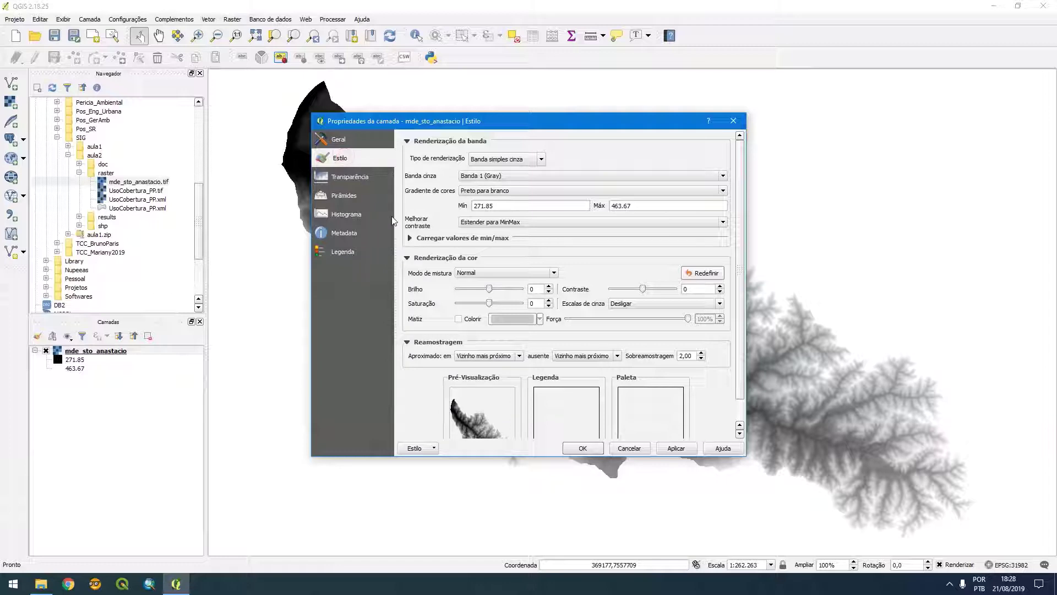
pyautogui.click(410, 238)
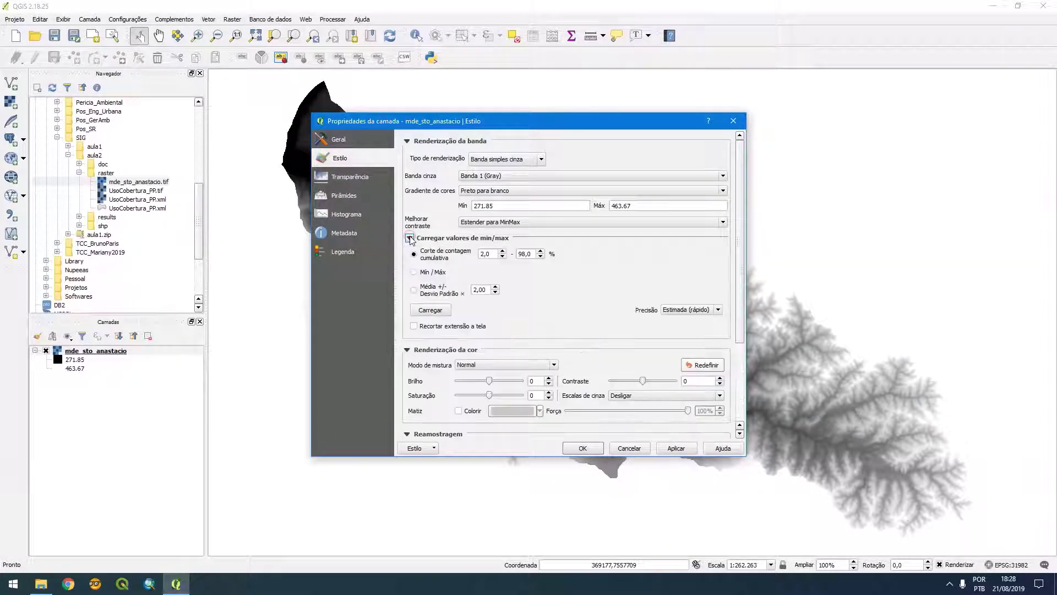
pyautogui.click(415, 272)
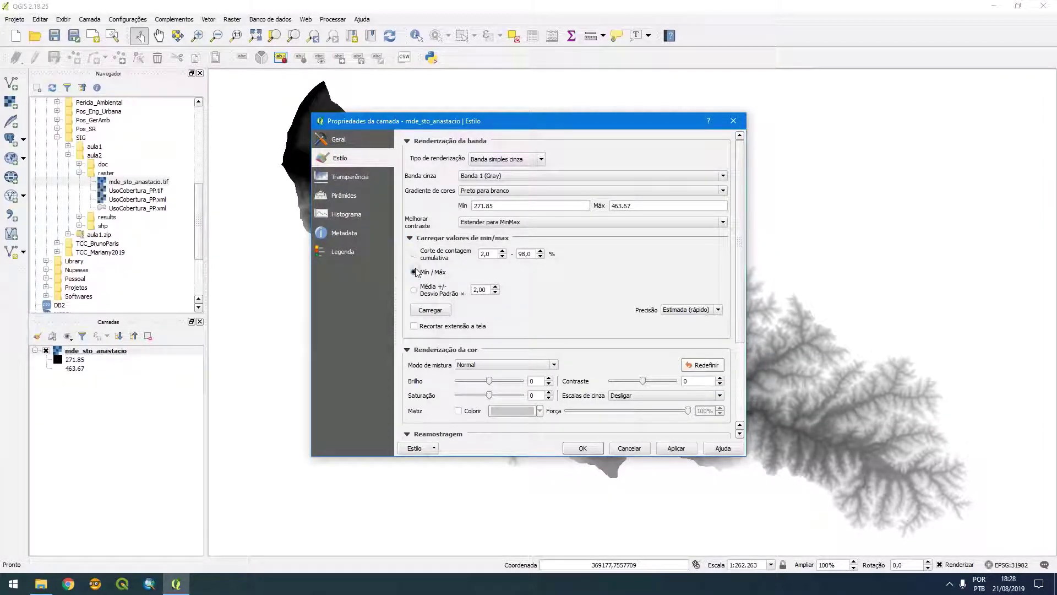
pyautogui.click(429, 310)
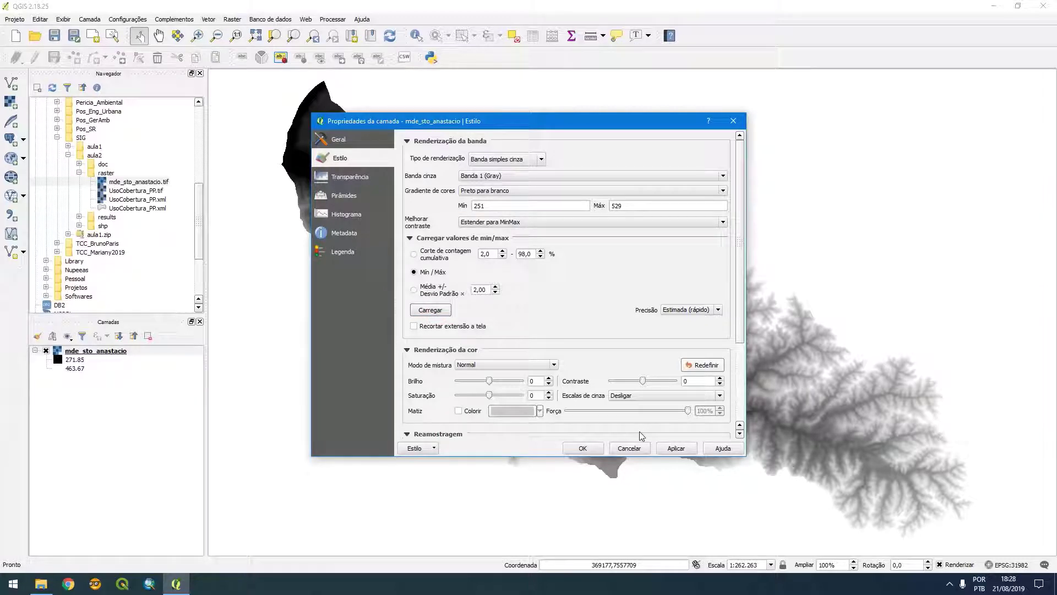
pyautogui.click(677, 448)
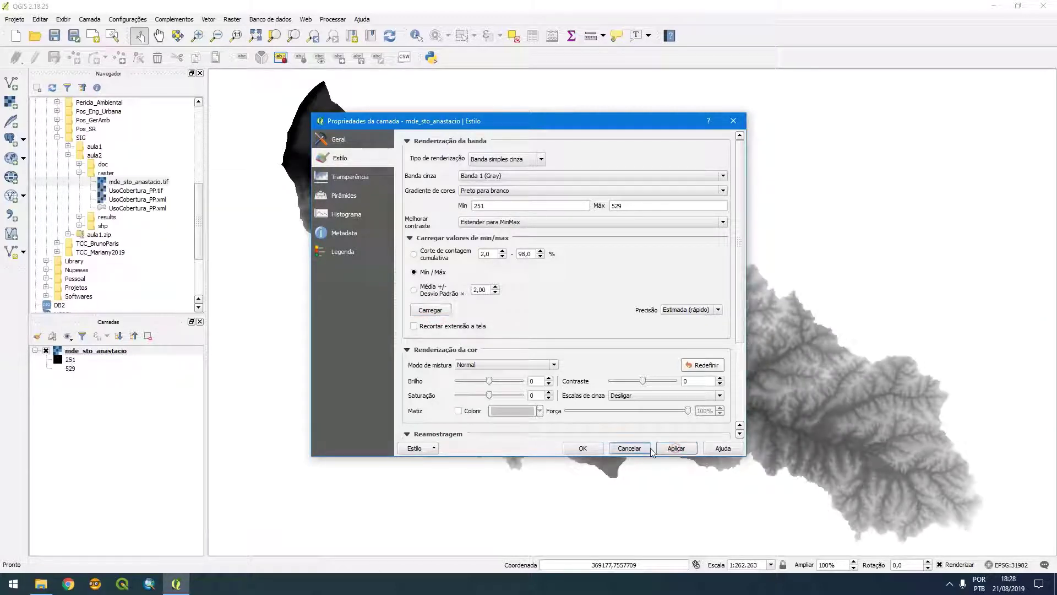
pyautogui.click(582, 448)
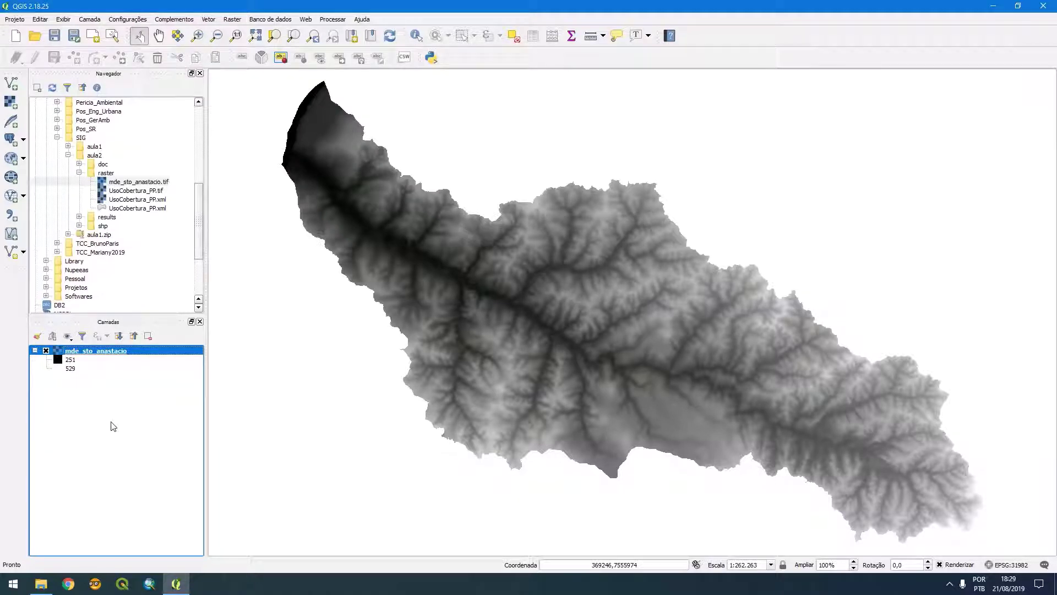
# Switch to File Explorer and review the reclassification ranges in classes.txt in the aula2 doc folder, closing the file when done
pyautogui.click(41, 583)
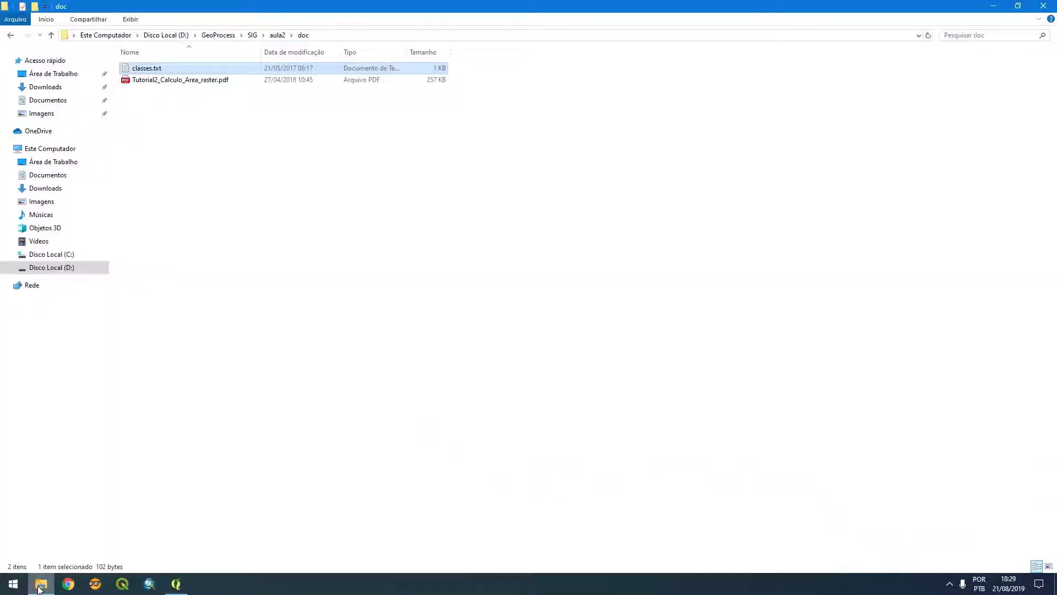
pyautogui.click(189, 233)
pyautogui.doubleClick(162, 67)
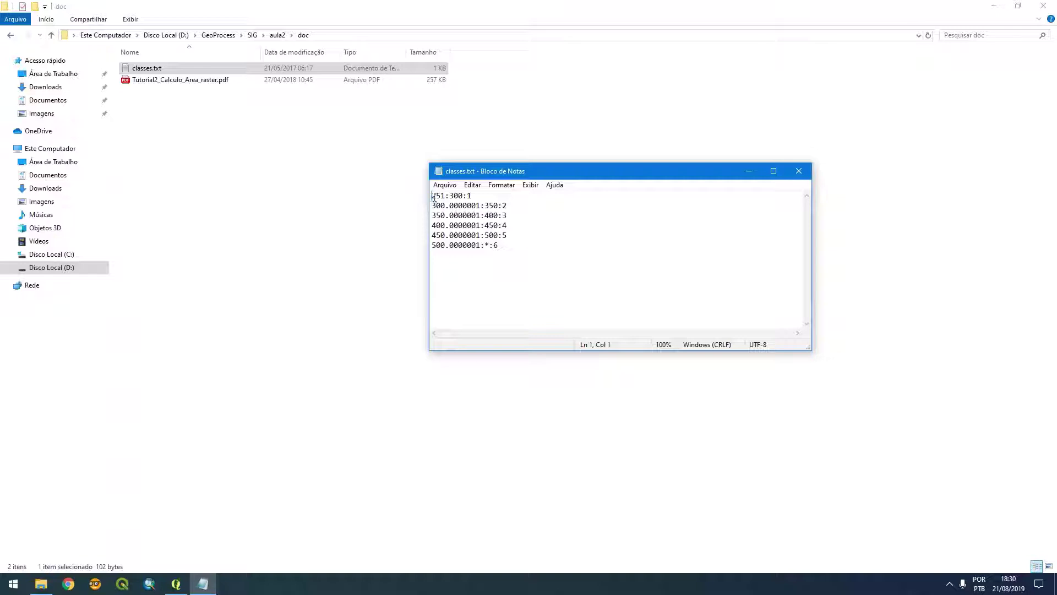
pyautogui.moveTo(433, 196); pyautogui.dragTo(463, 196)
pyautogui.click(432, 204)
pyautogui.moveTo(514, 207); pyautogui.dragTo(503, 206)
pyautogui.moveTo(432, 246); pyautogui.dragTo(487, 243)
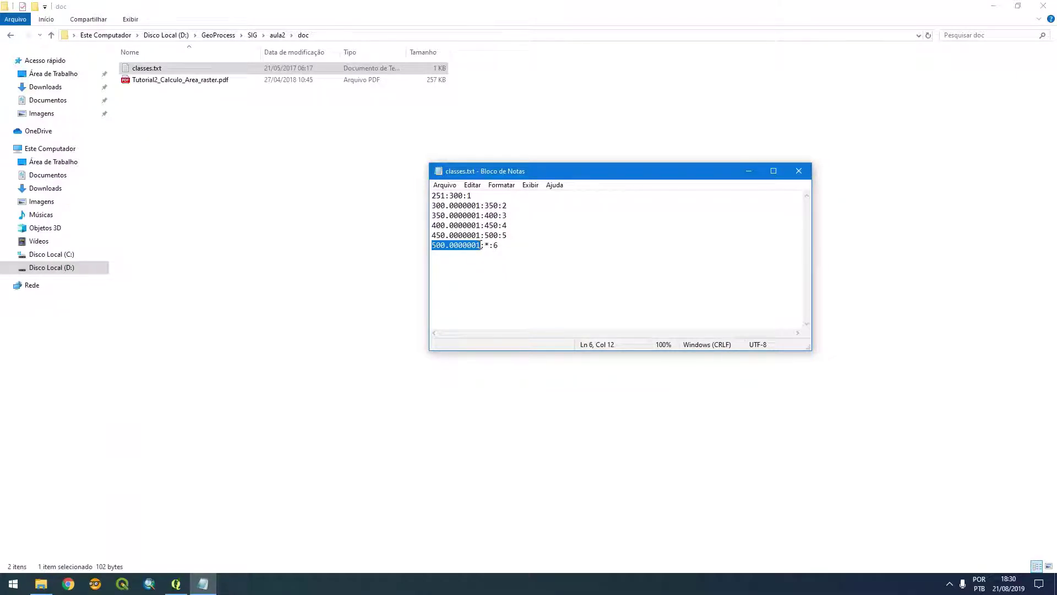
pyautogui.click(505, 247)
pyautogui.click(799, 172)
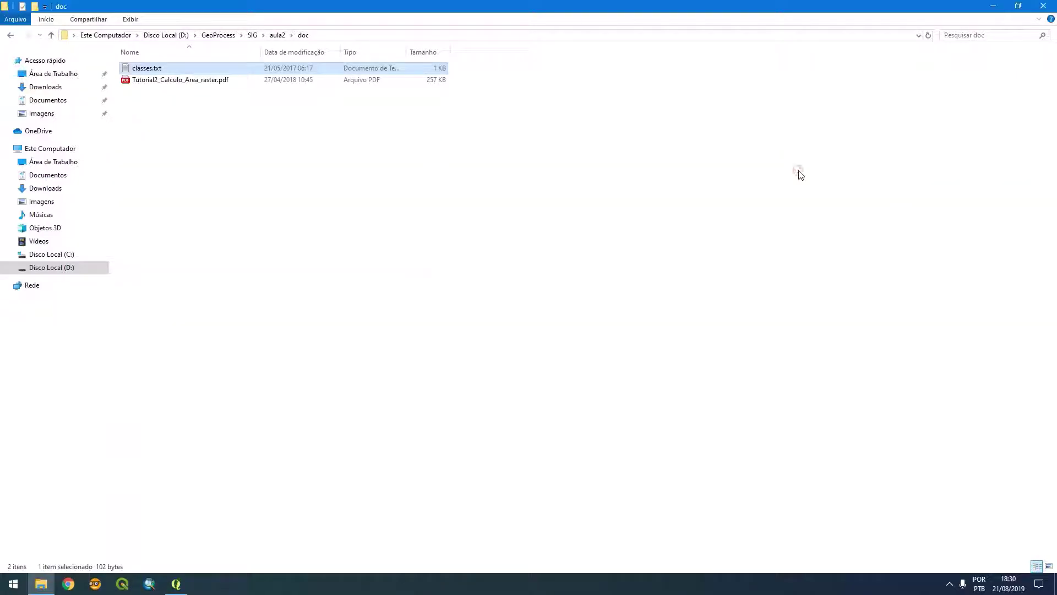
# Return to QGIS, search the processing toolbox for "r.recod" and open the GRASS r.recode tool
pyautogui.click(176, 584)
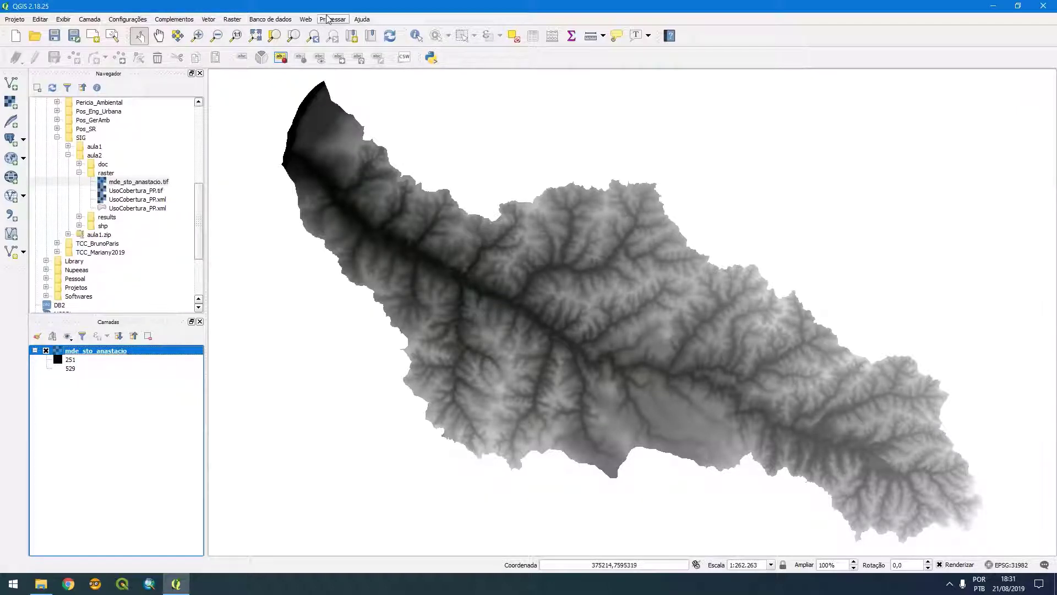
pyautogui.click(333, 19)
pyautogui.click(352, 31)
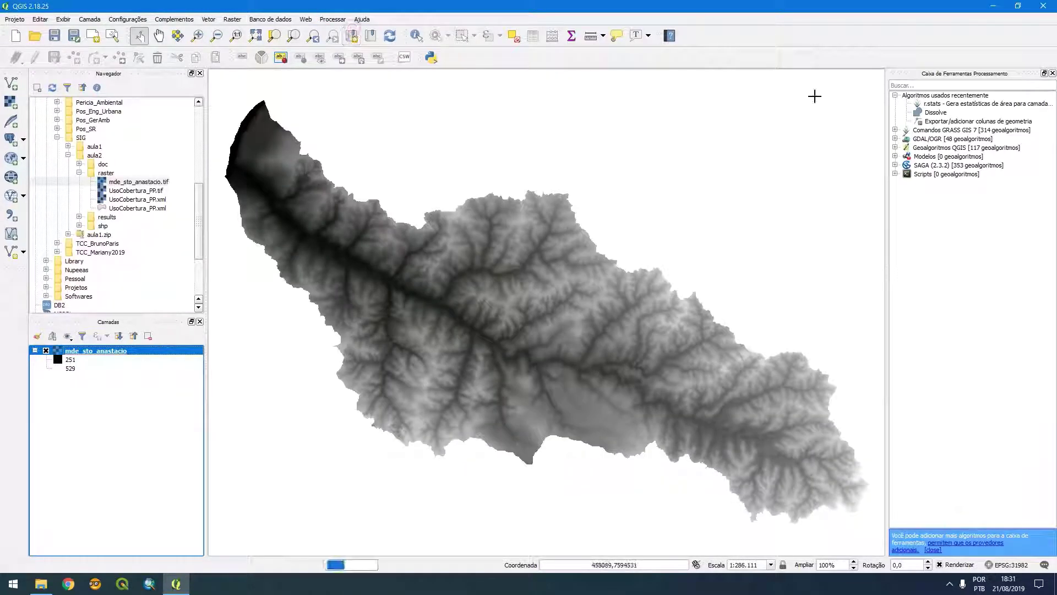
pyautogui.click(913, 86)
pyautogui.write('r.rel')
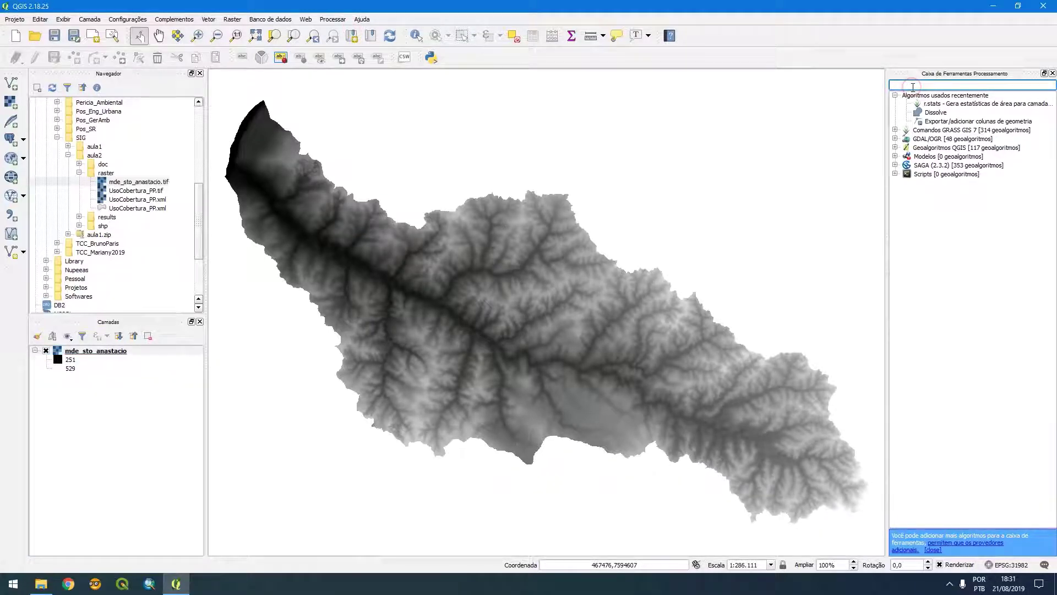
pyautogui.write('co')
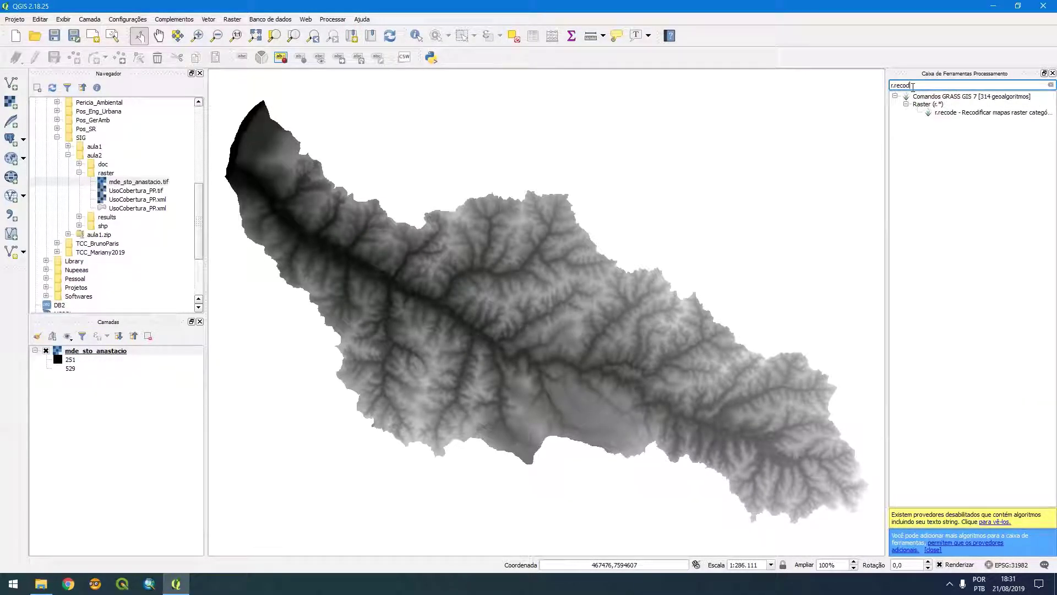
pyautogui.click(967, 121)
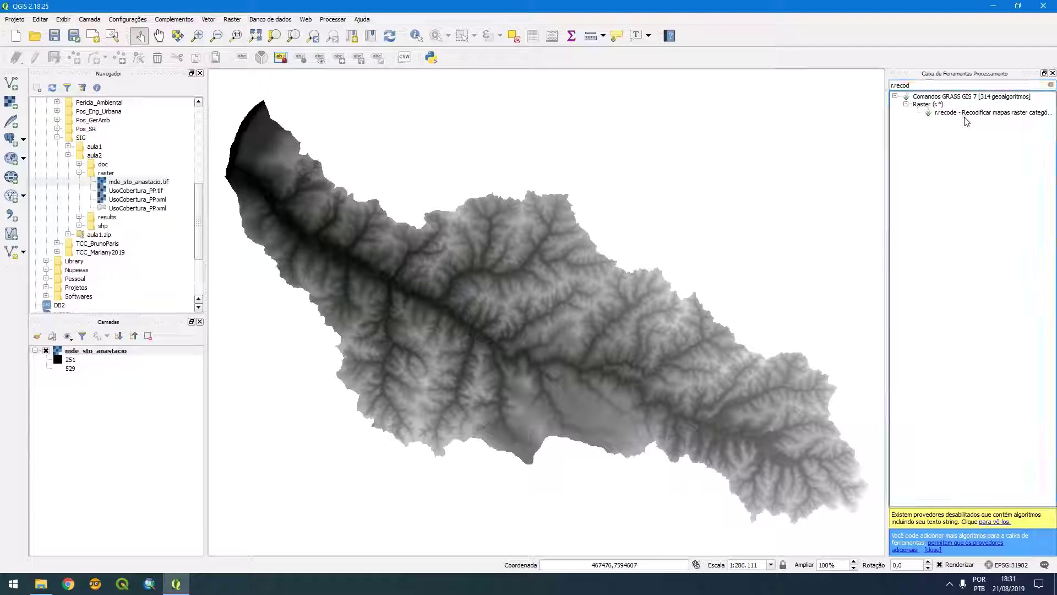
pyautogui.click(964, 112)
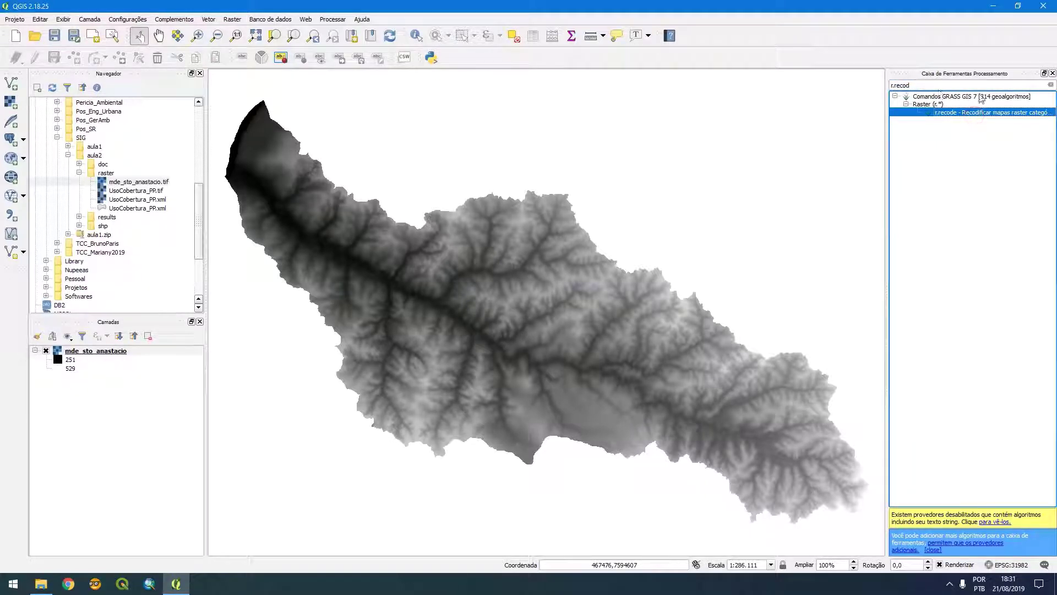
pyautogui.doubleClick(948, 112)
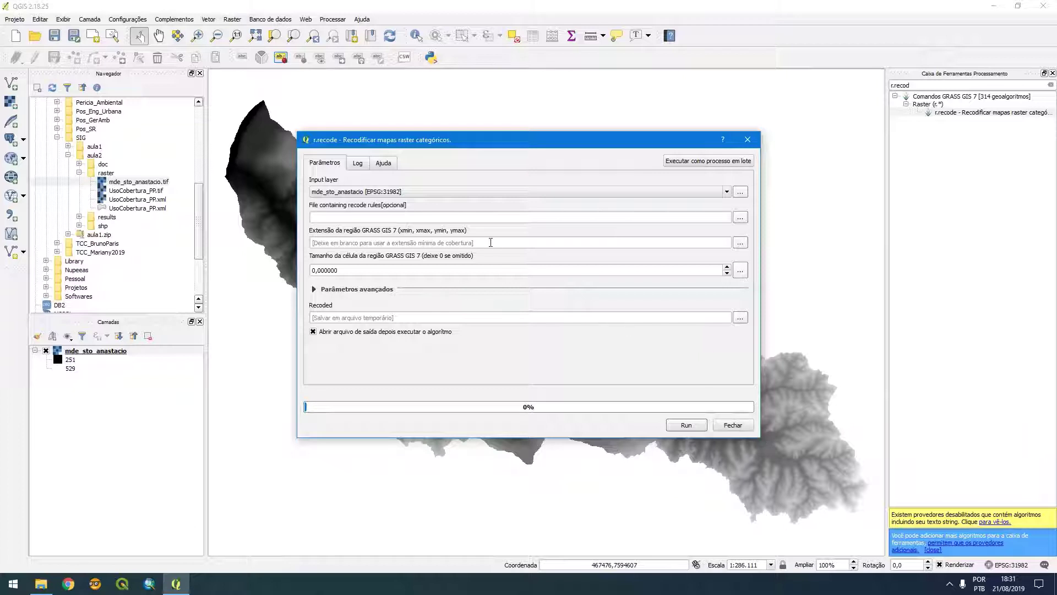
# Keep mde_sto_anastacio as the input layer and choose D:\GeoProcess\SIG\aula2\doc\classes.txt as the recode rules file
pyautogui.click(342, 194)
pyautogui.click(342, 198)
pyautogui.click(740, 217)
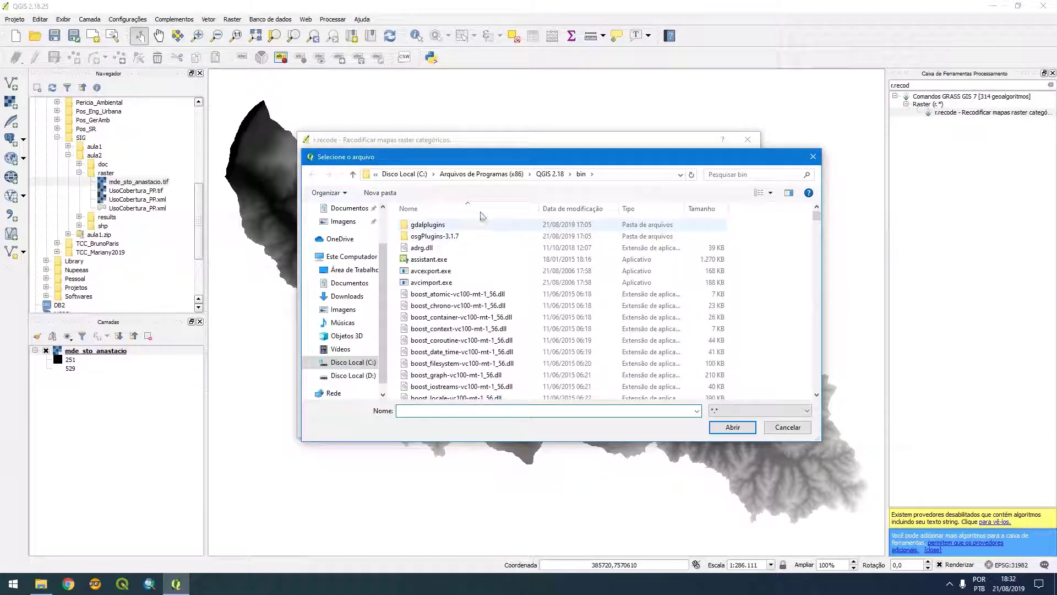
pyautogui.click(353, 375)
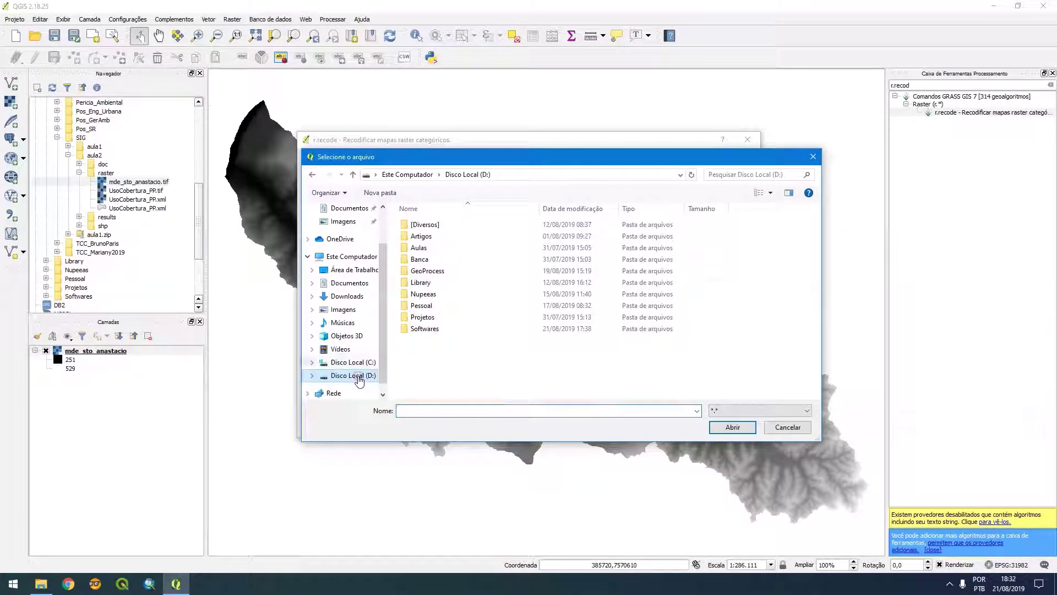
pyautogui.doubleClick(429, 271)
pyautogui.scroll(-1, 469, 329)
pyautogui.scroll(-1, 469, 330)
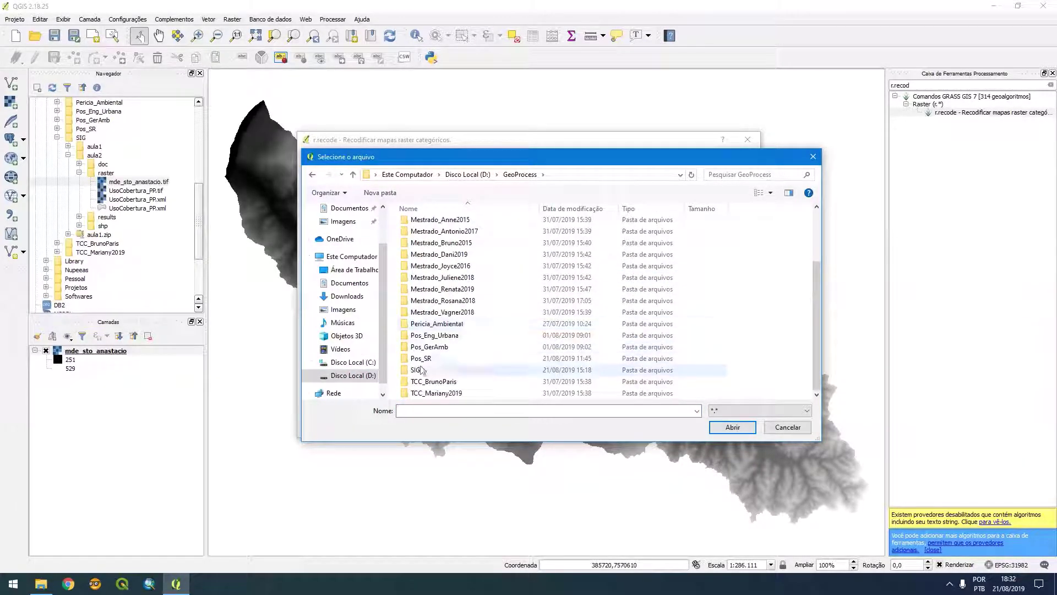
pyautogui.doubleClick(420, 371)
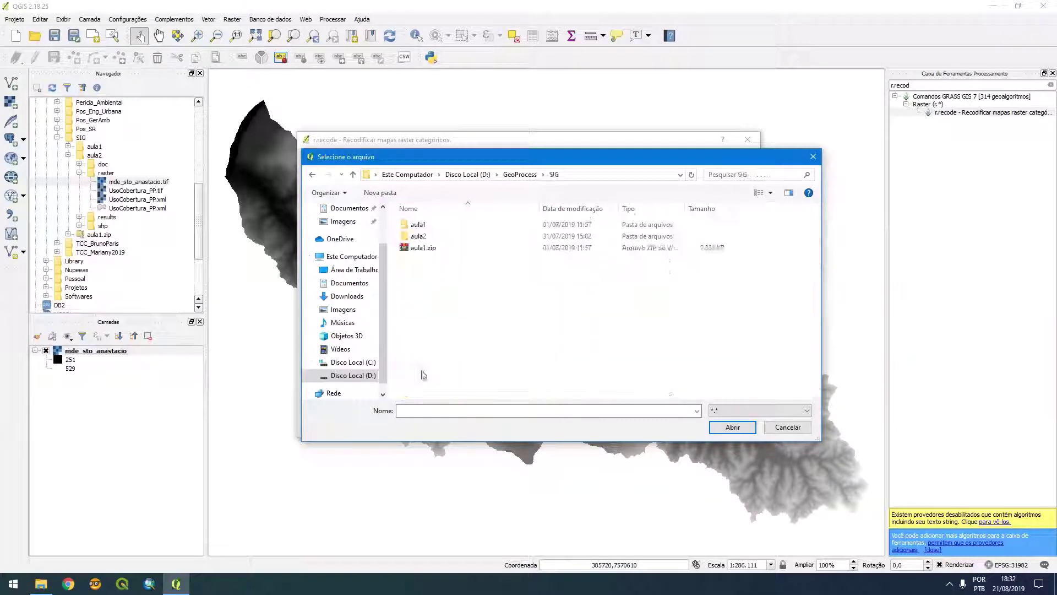
pyautogui.doubleClick(421, 237)
pyautogui.doubleClick(429, 226)
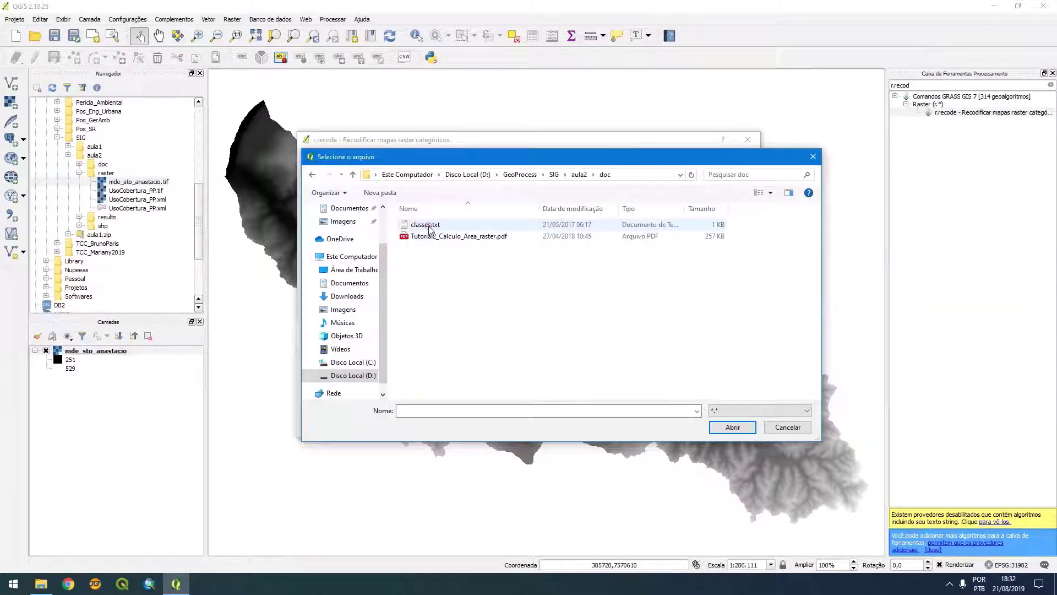
pyautogui.doubleClick(428, 225)
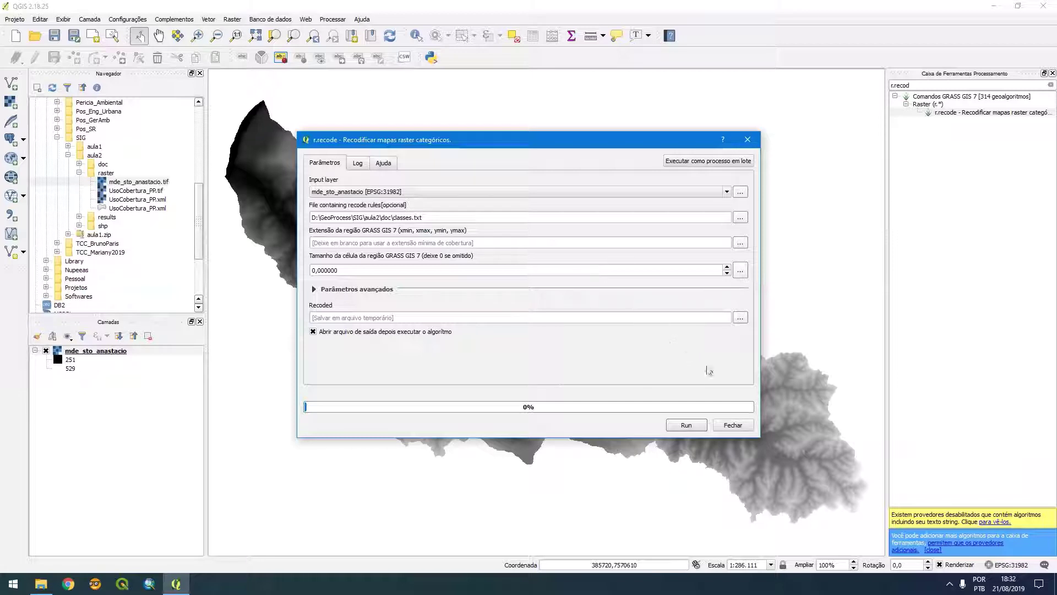
# Start saving the Recoded output to a file and browse to the D:\GeoProcess\SIG\aula2\results folder
pyautogui.click(741, 318)
pyautogui.click(771, 333)
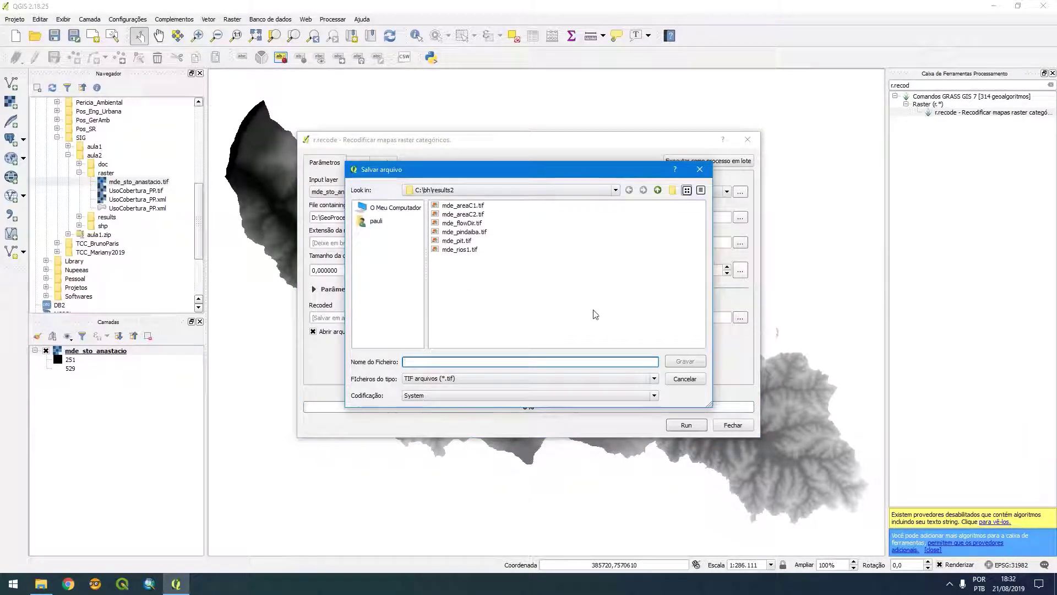
pyautogui.click(457, 192)
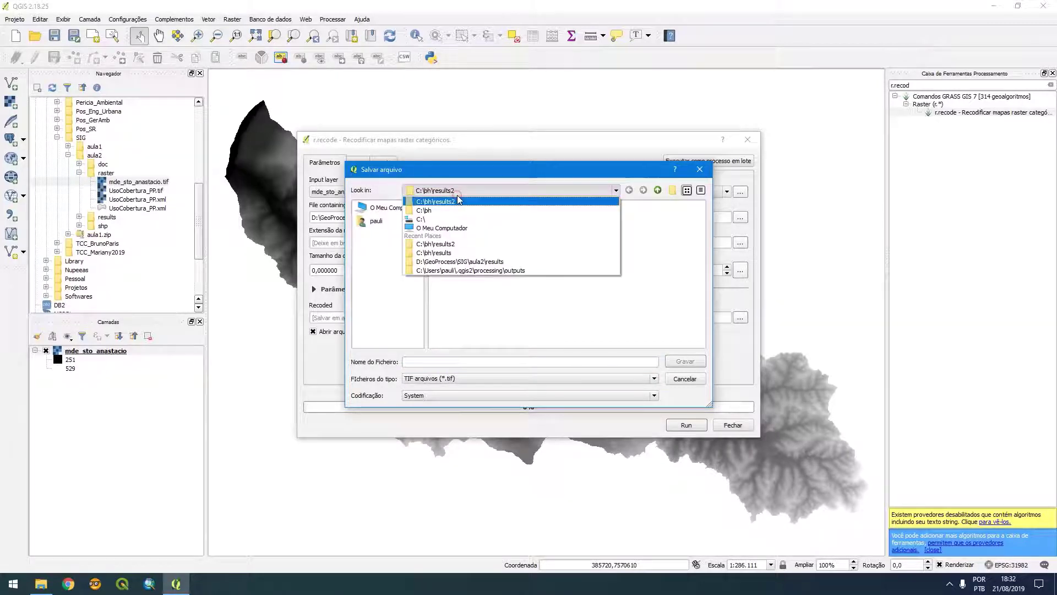
pyautogui.click(466, 228)
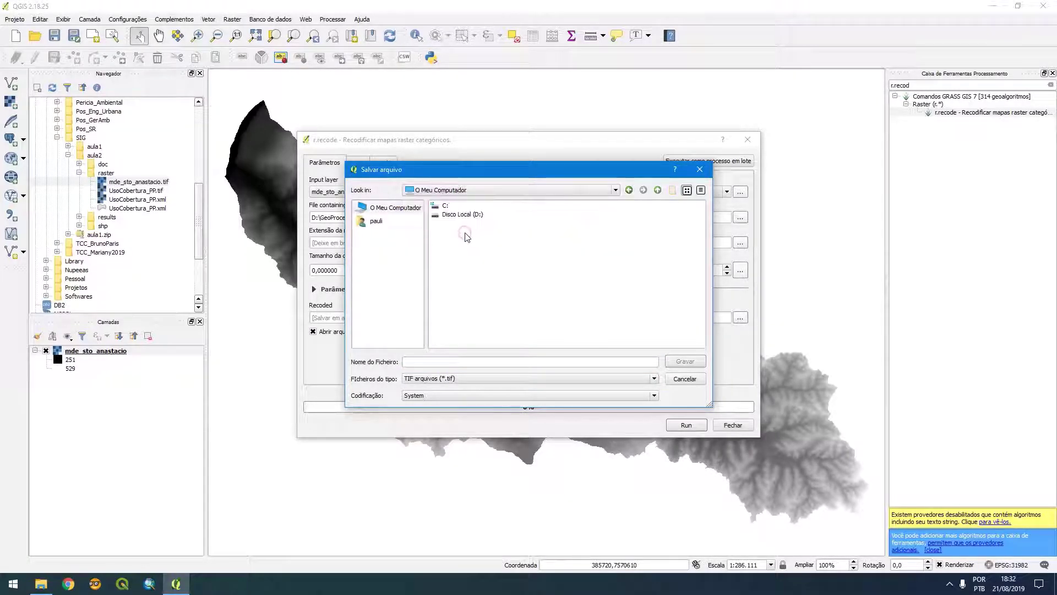
pyautogui.click(455, 215)
pyautogui.doubleClick(455, 218)
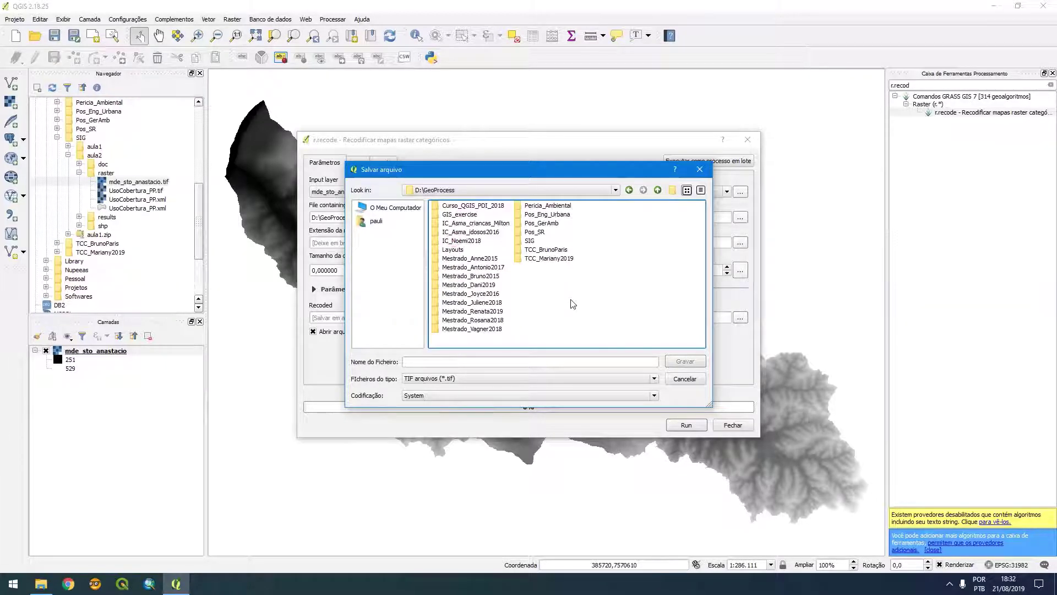
pyautogui.doubleClick(530, 241)
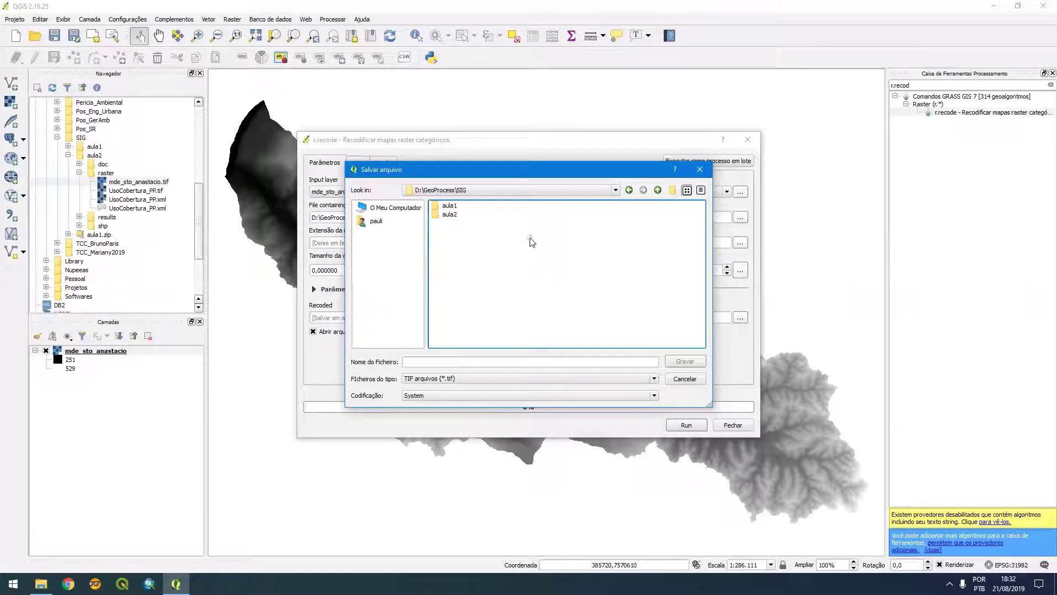
pyautogui.doubleClick(455, 216)
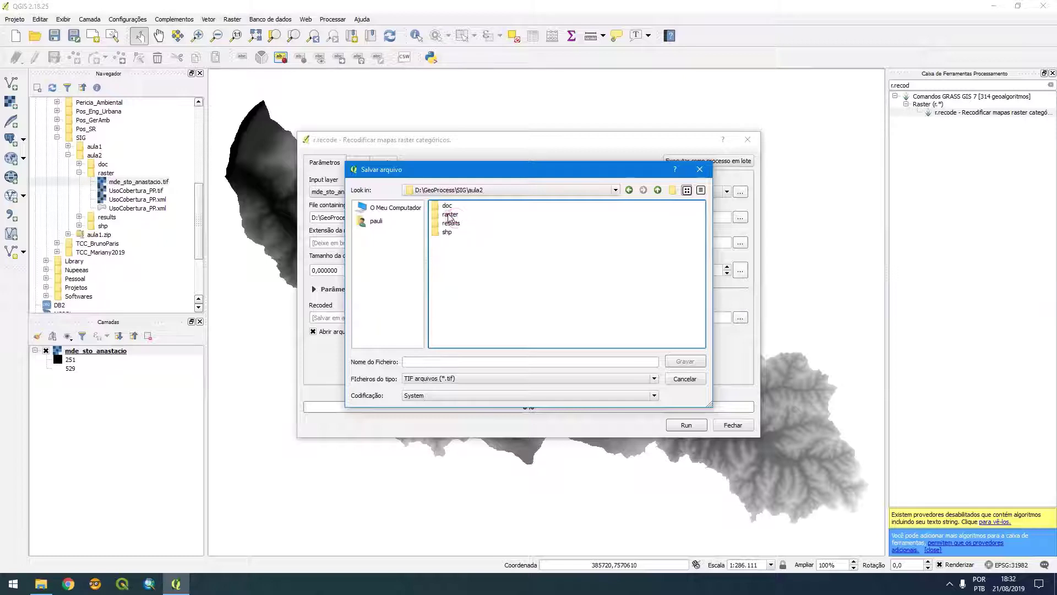
pyautogui.doubleClick(451, 224)
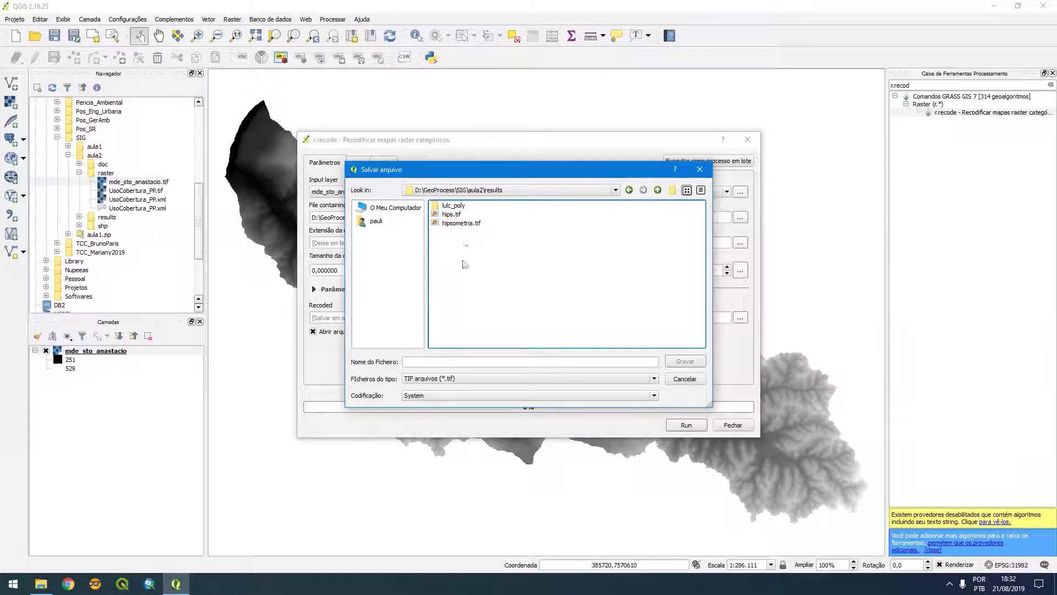
# Name the output raster hipsometria2.tif and run r.recode with opening the output file after execution turned off
pyautogui.click(457, 224)
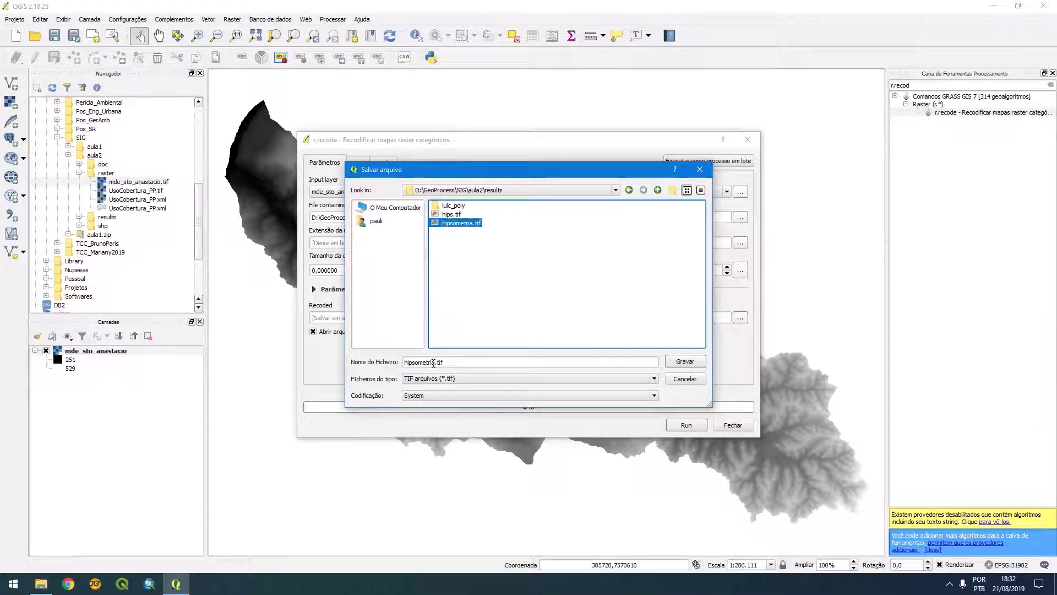
pyautogui.click(531, 368)
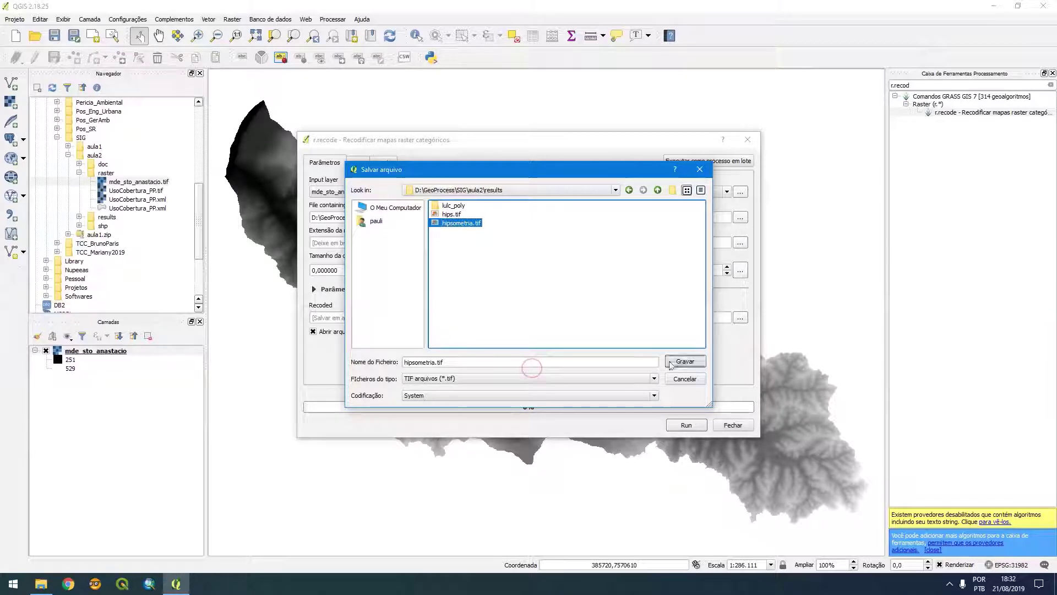
pyautogui.click(438, 363)
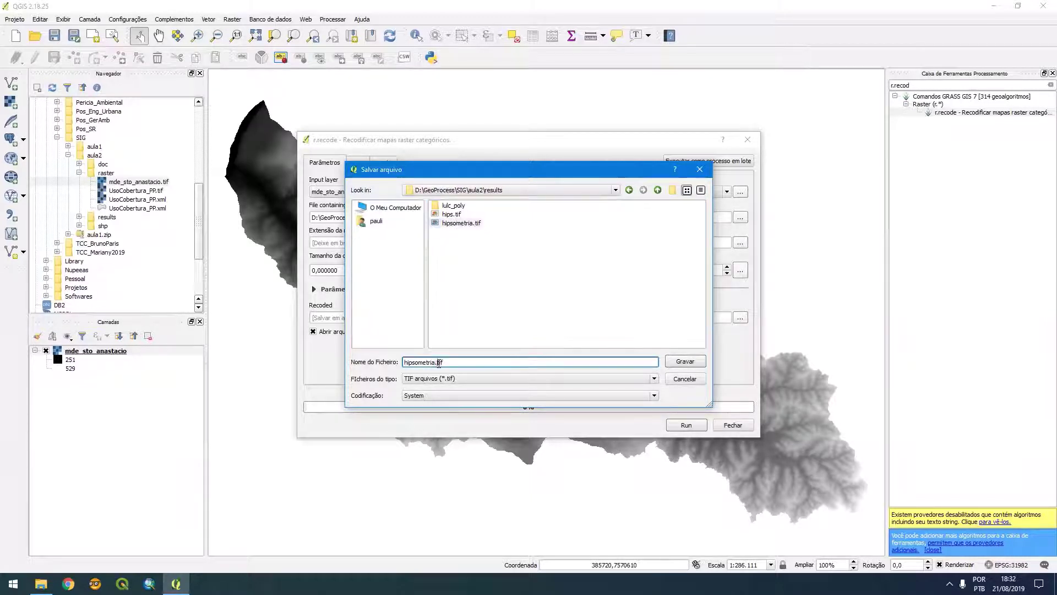
pyautogui.write('2')
pyautogui.click(688, 362)
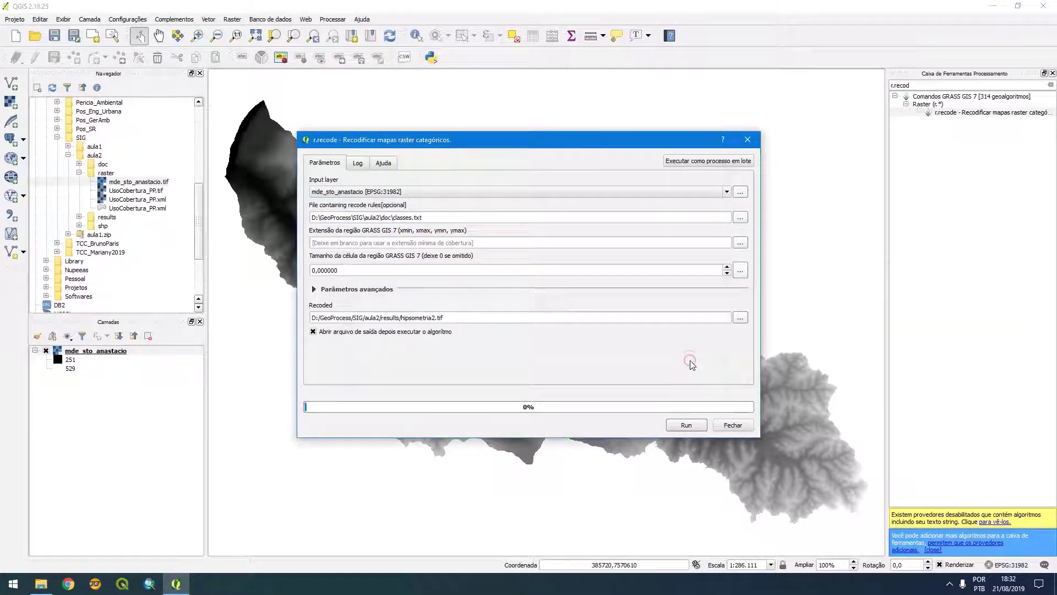
pyautogui.click(331, 332)
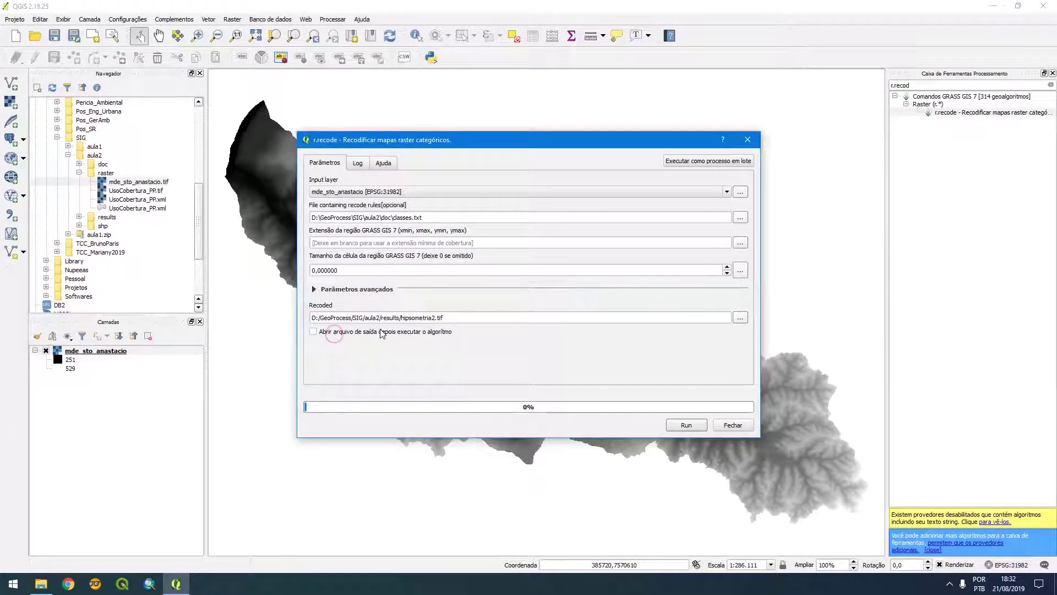
pyautogui.click(692, 428)
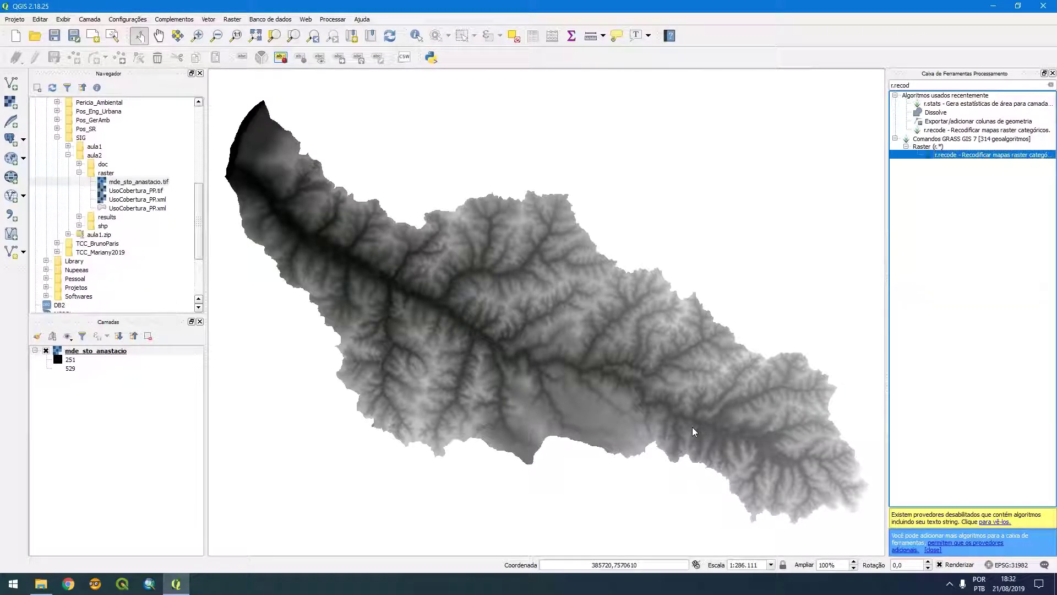
# Add hipsometria2.tif from the aula2 results folder to the map, above the mde_sto_anastacio layer
pyautogui.click(79, 217)
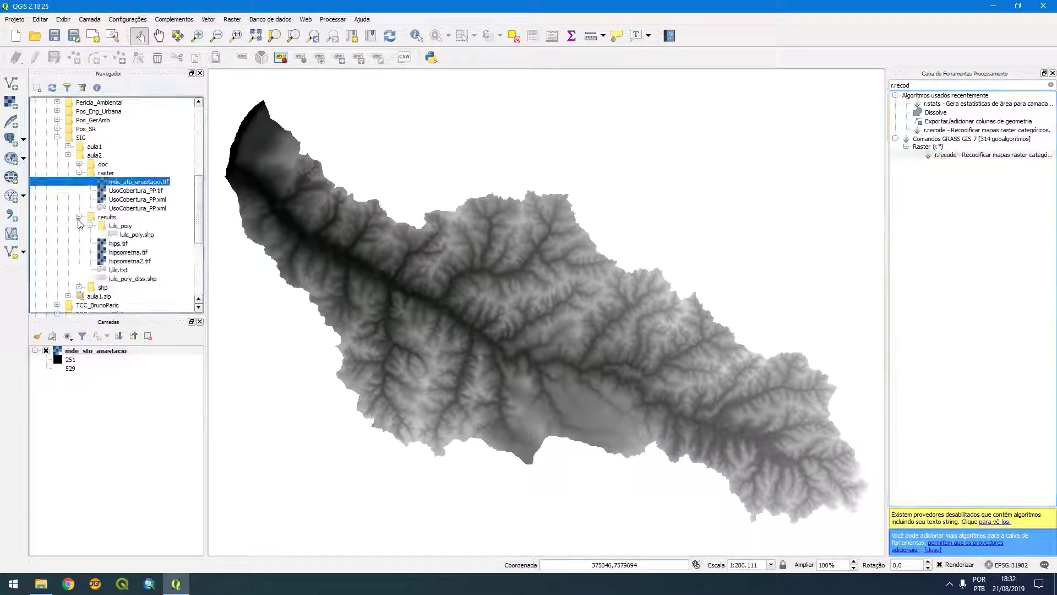
pyautogui.click(122, 261)
pyautogui.doubleClick(122, 261)
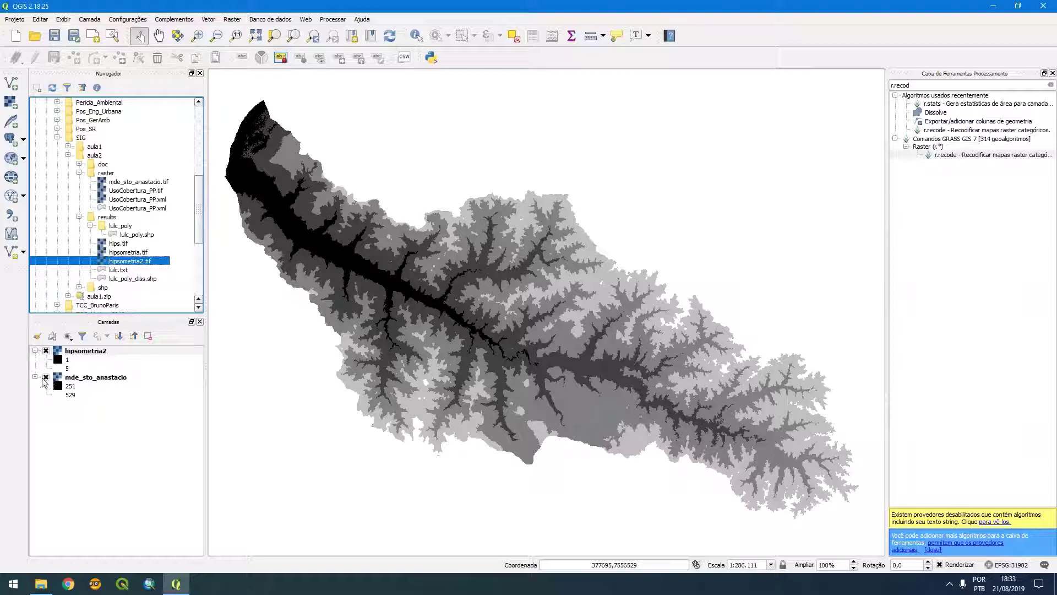
pyautogui.click(46, 378)
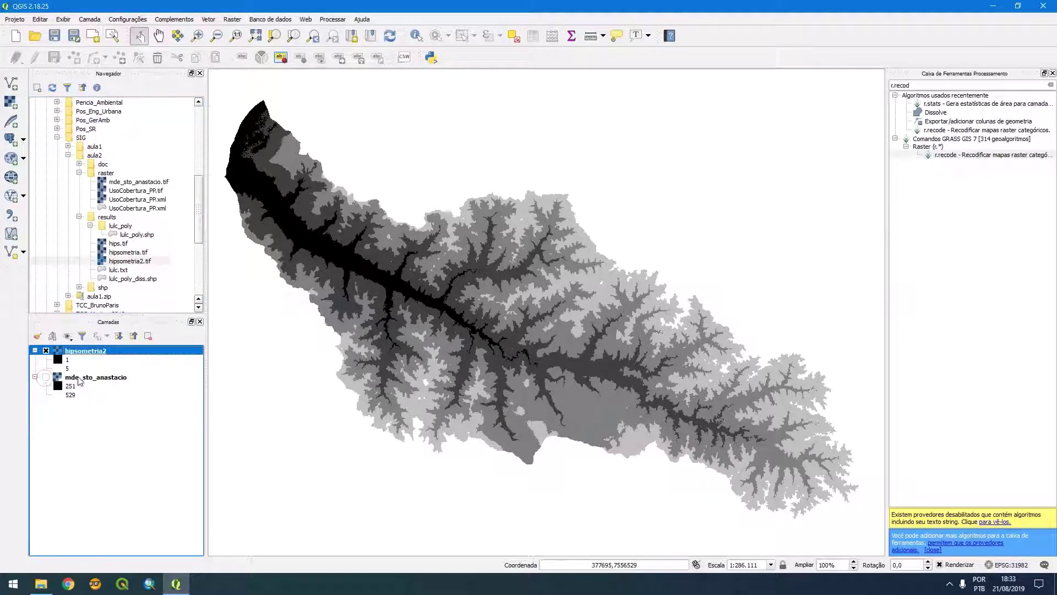
pyautogui.click(80, 379)
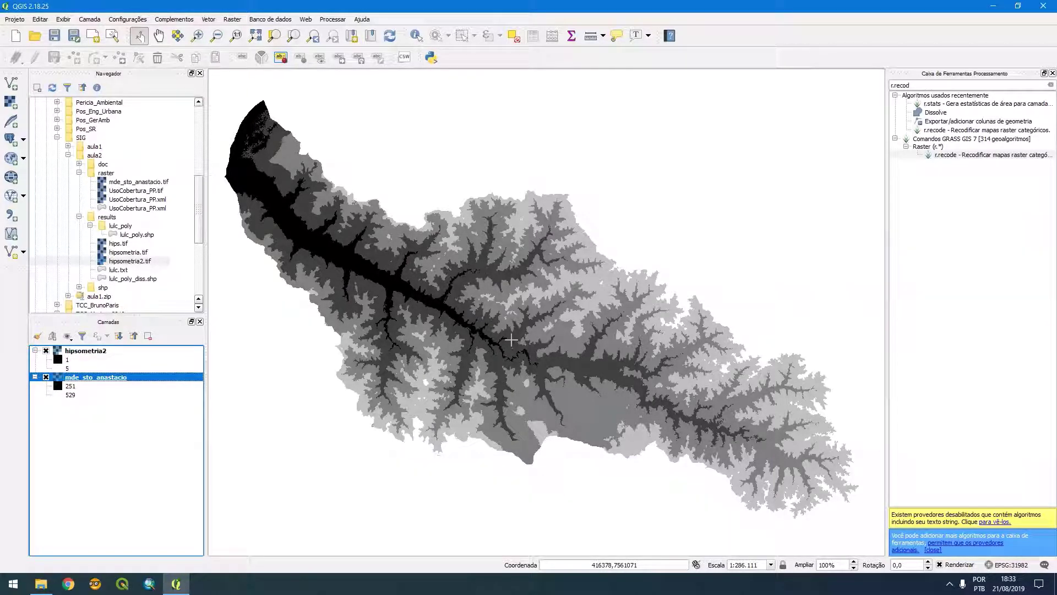
# Load the actual Min/Max values into the grey-band style of the hipsometria2 layer and apply them
pyautogui.doubleClick(89, 351)
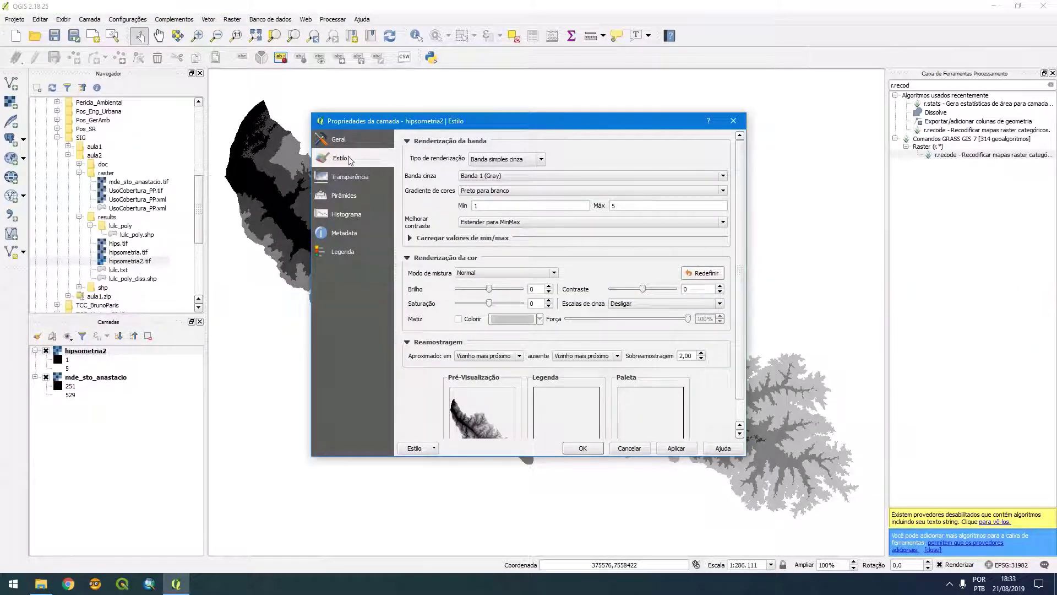
pyautogui.click(410, 237)
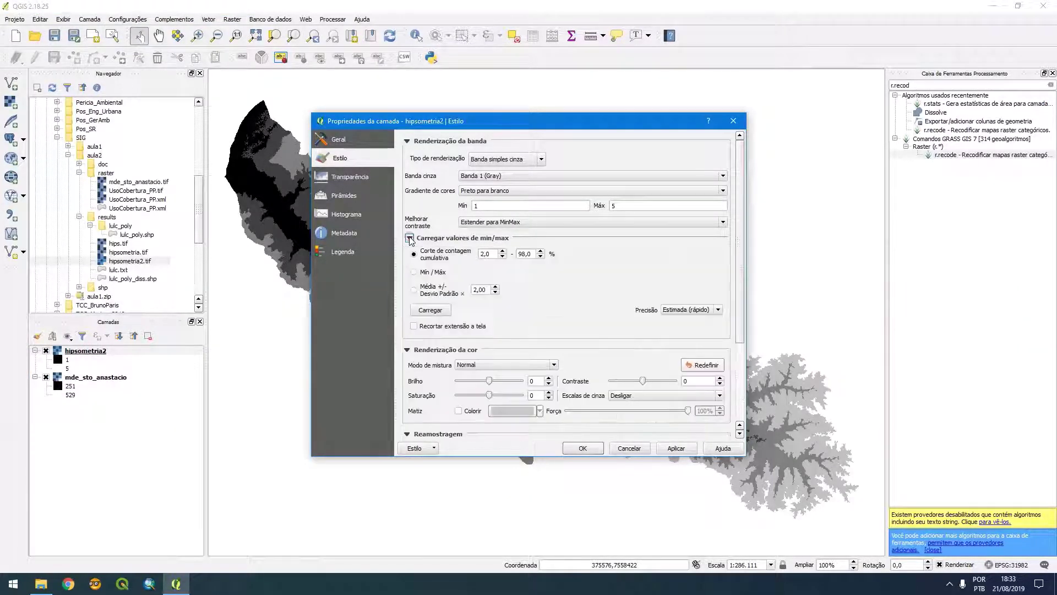
pyautogui.click(423, 273)
pyautogui.click(427, 308)
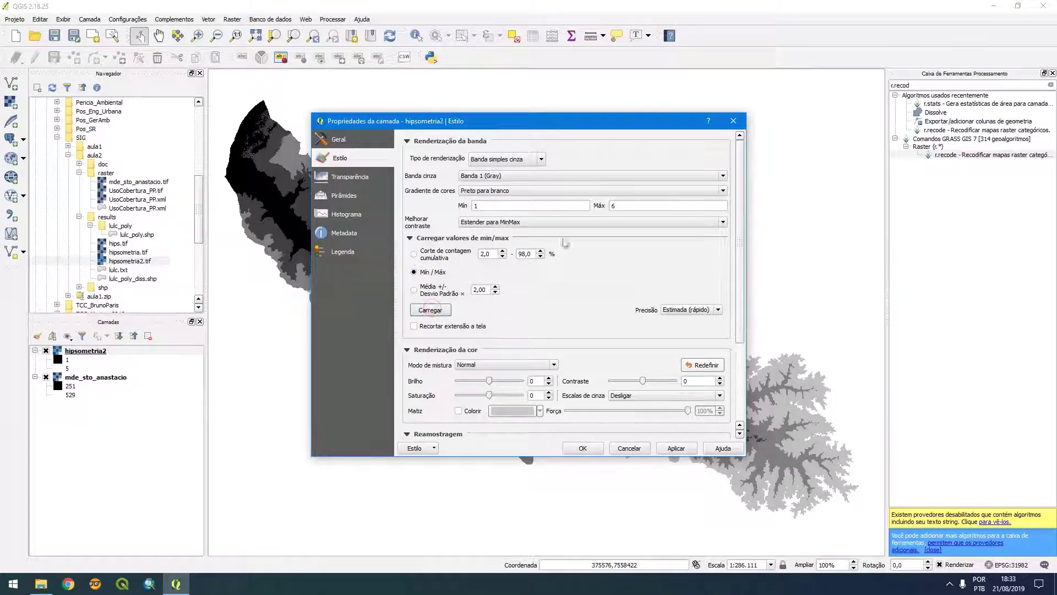
pyautogui.click(590, 448)
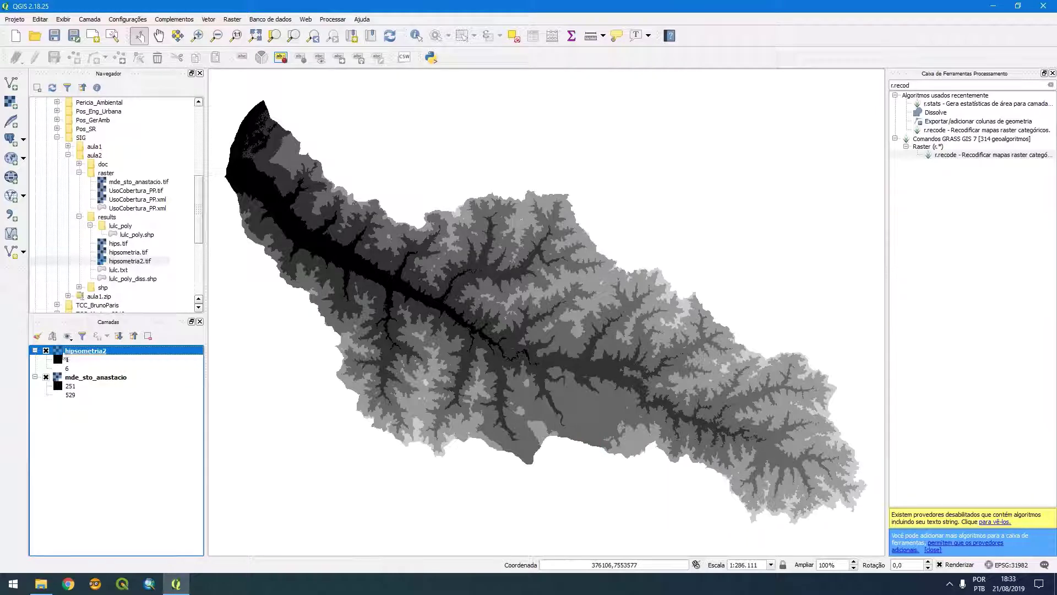
# Toggle the visibility of hipsometria2 several times to compare it with the original elevation raster, leaving it shown
pyautogui.click(46, 351)
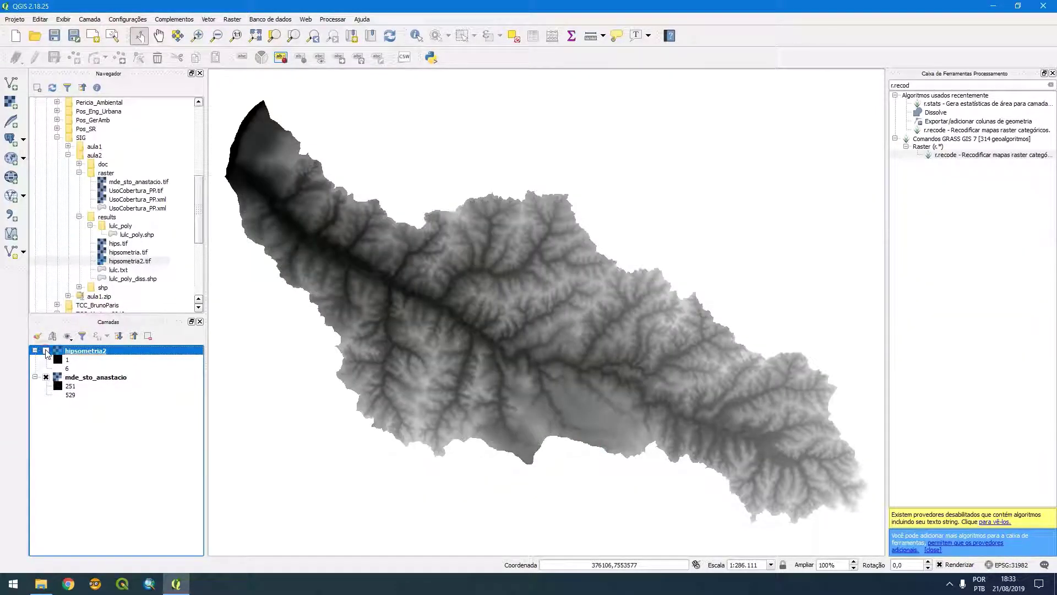
pyautogui.click(47, 351)
pyautogui.click(46, 350)
pyautogui.click(46, 351)
pyautogui.click(46, 350)
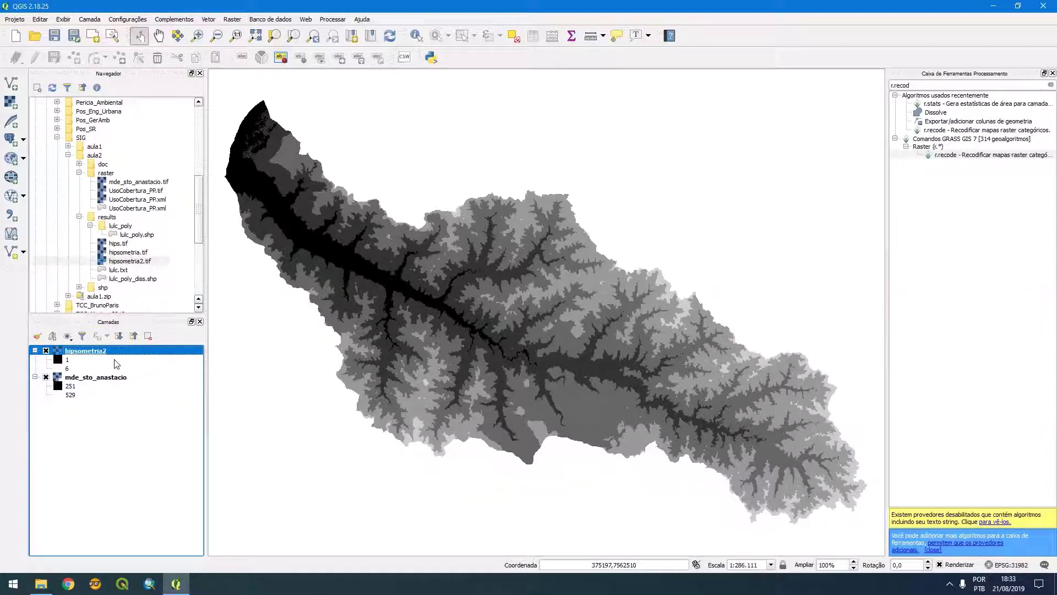
# Examine the data type in the metadata properties of the hipsometria2 layer, collapsing the description and attribution sections, and close the dialog
pyautogui.doubleClick(82, 351)
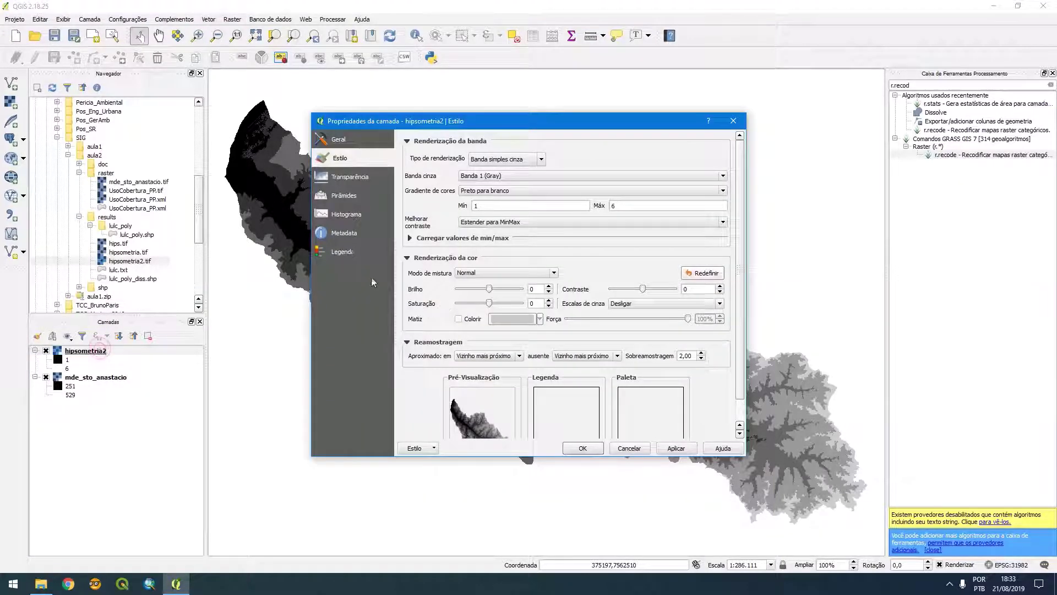
pyautogui.click(342, 235)
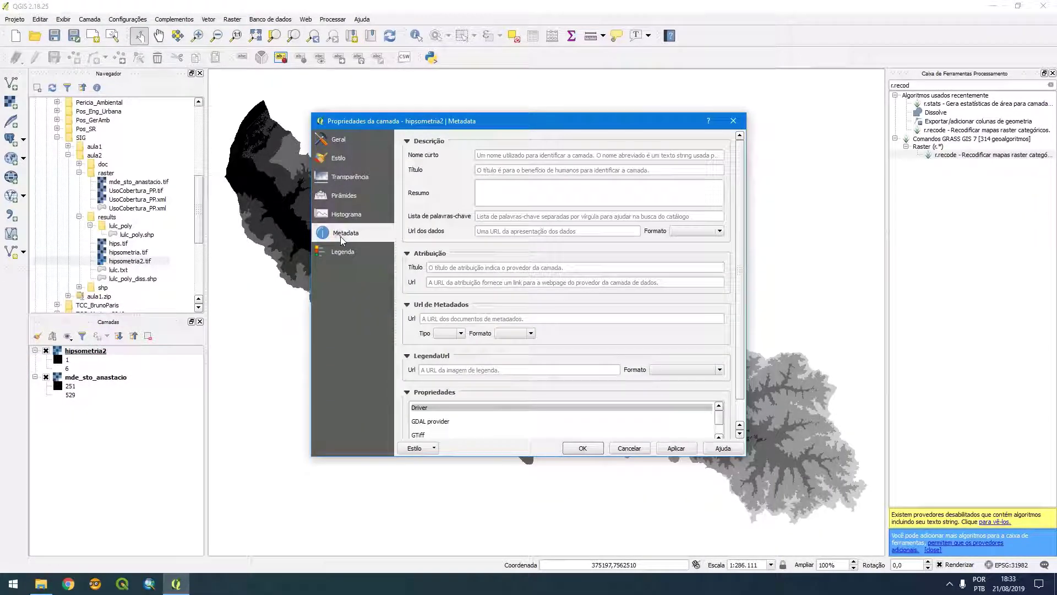
pyautogui.click(407, 141)
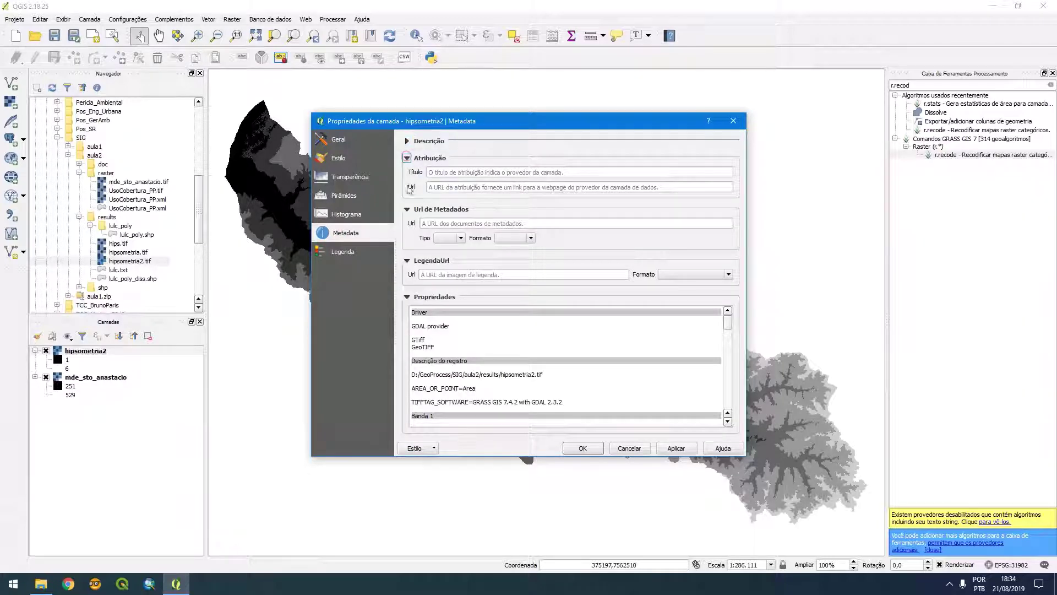
pyautogui.click(408, 158)
pyautogui.click(407, 158)
pyautogui.click(407, 158)
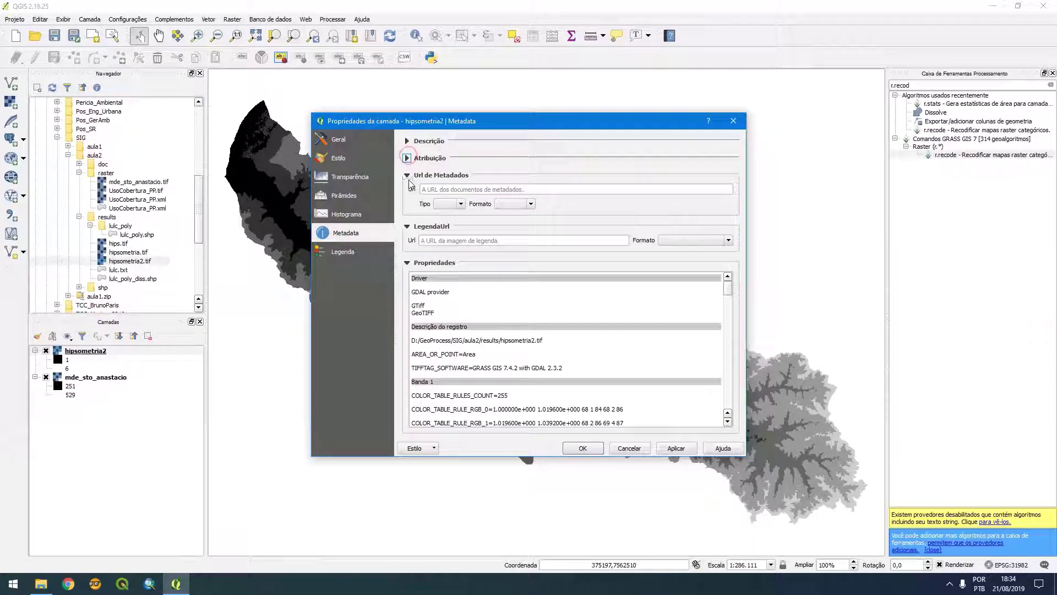
pyautogui.click(407, 262)
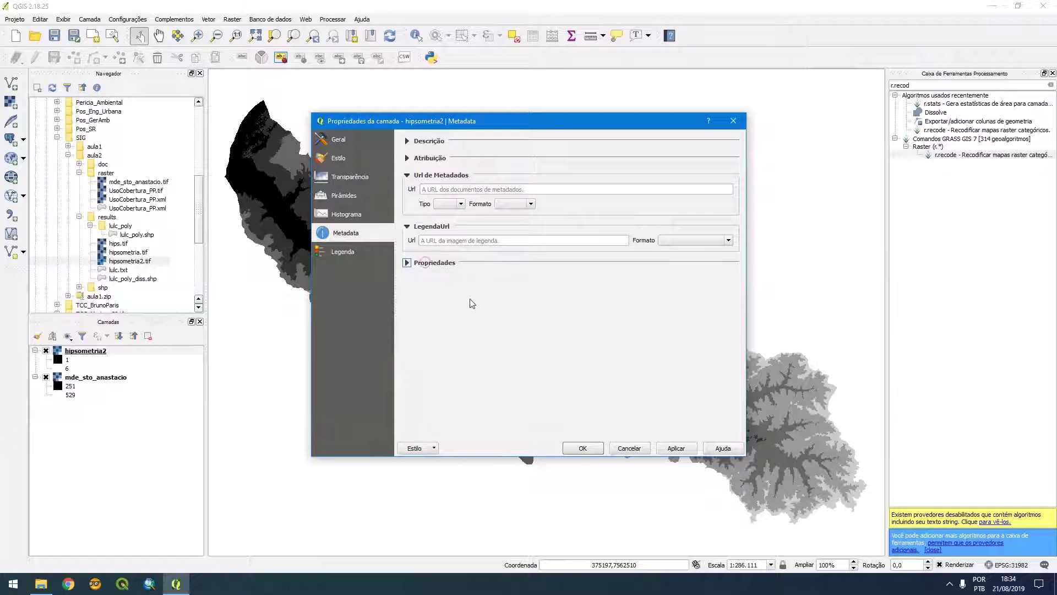
pyautogui.click(408, 262)
pyautogui.scroll(-20, 473, 337)
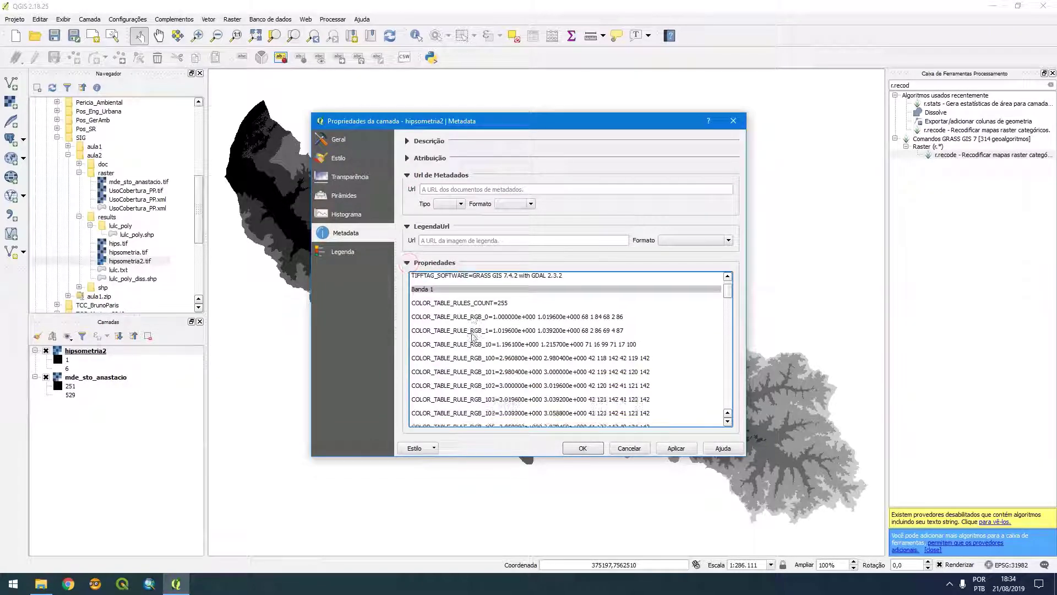
pyautogui.scroll(-20, 473, 336)
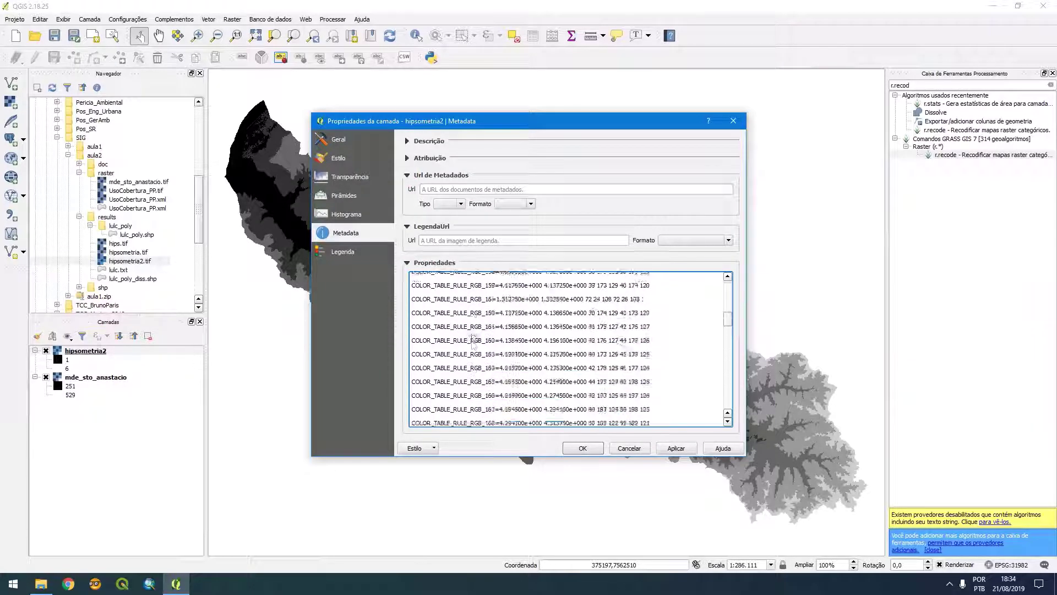
pyautogui.scroll(-20, 472, 337)
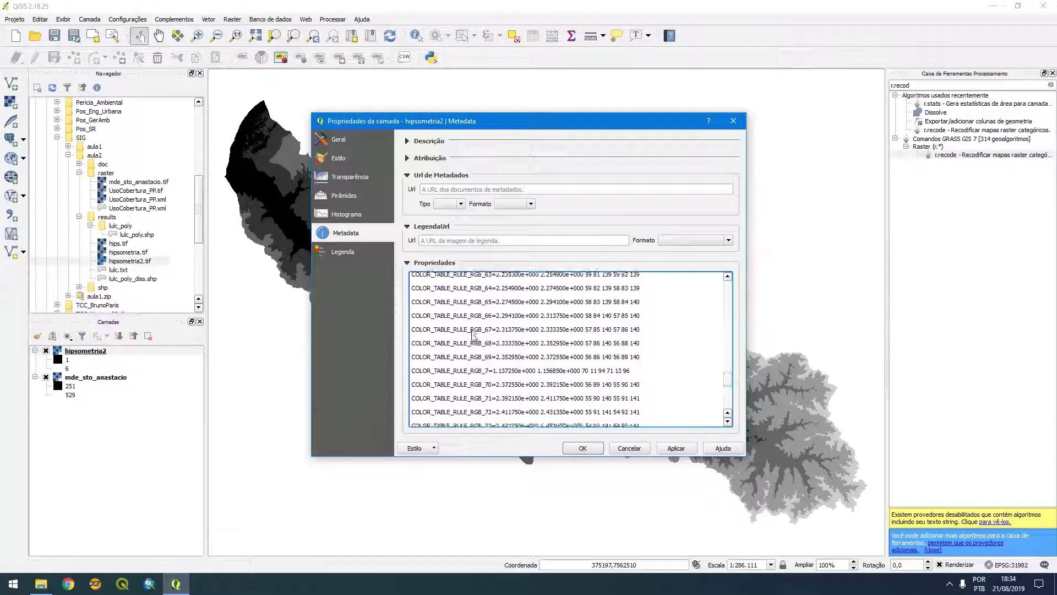
pyautogui.scroll(-3, 457, 405)
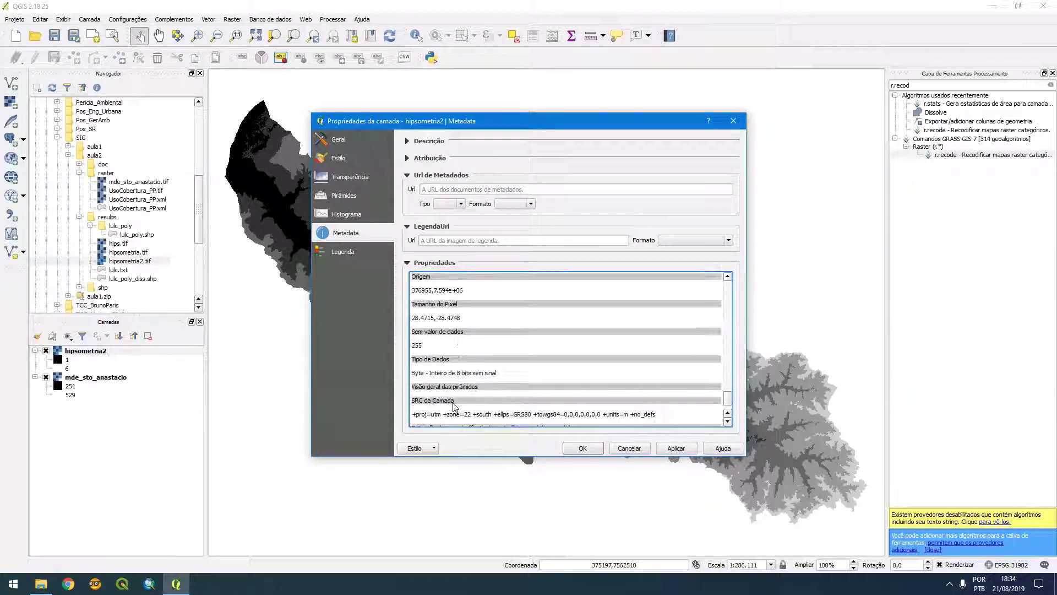
pyautogui.moveTo(498, 339); pyautogui.dragTo(414, 342)
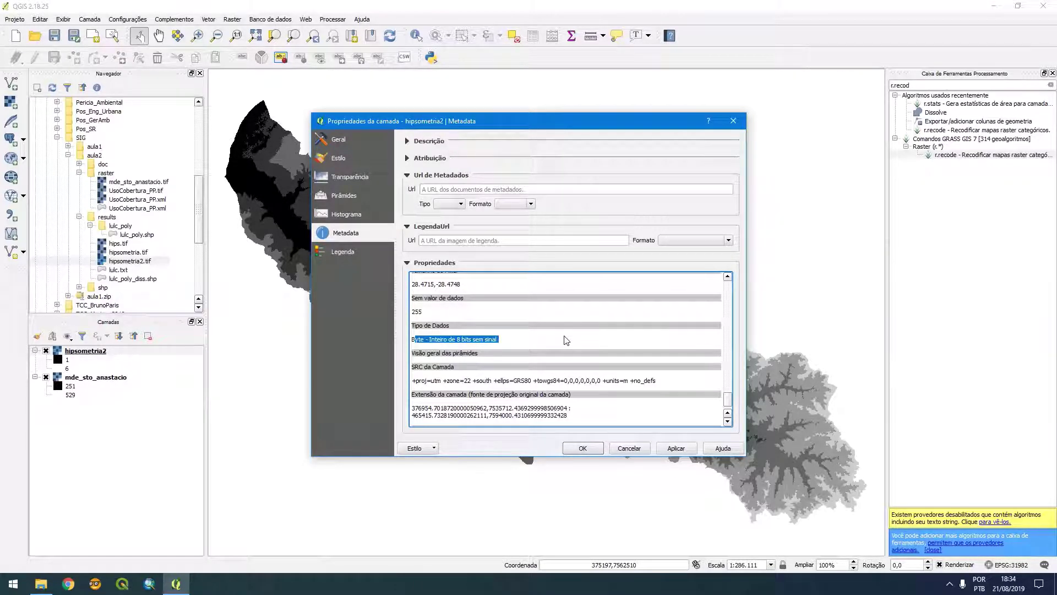
pyautogui.click(590, 448)
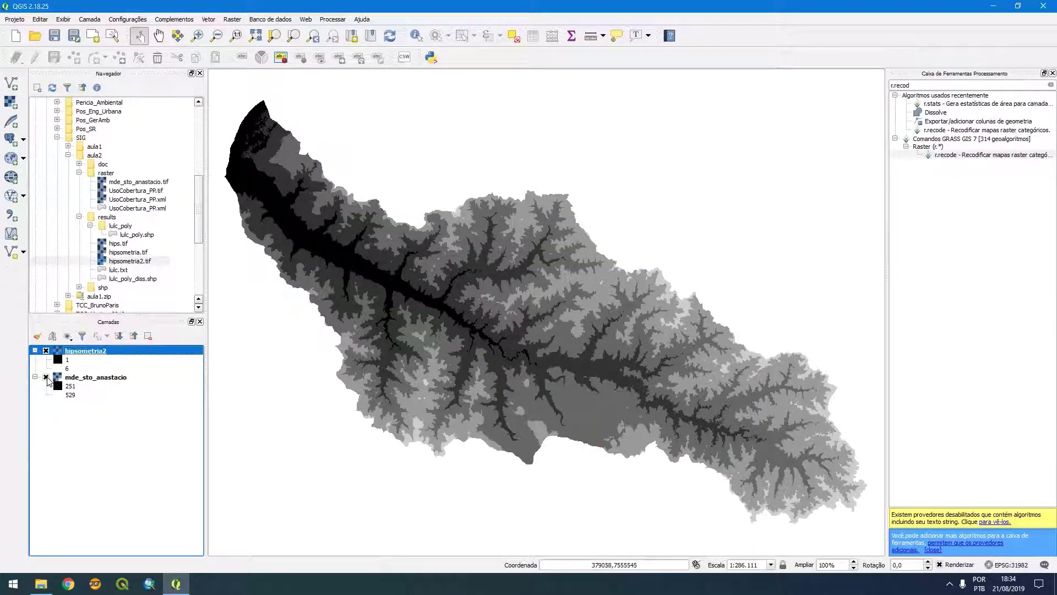
# Hide the mde_sto_anastacio layer and set the hipsometria2 layer's rendering type to Banda simples falsa-cor
pyautogui.click(46, 378)
pyautogui.doubleClick(88, 351)
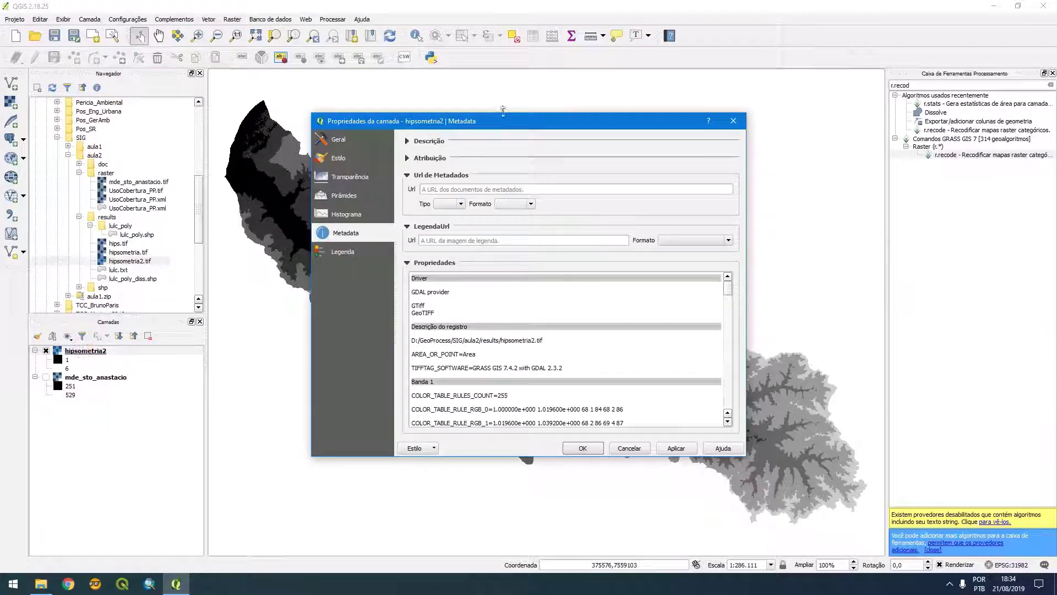
pyautogui.click(336, 158)
pyautogui.click(502, 161)
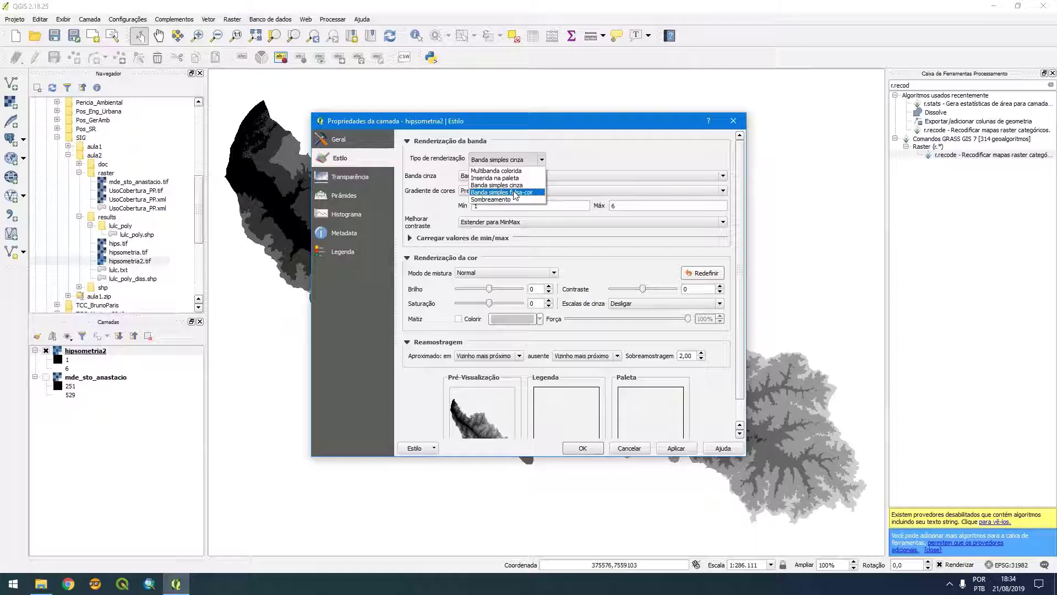
pyautogui.click(515, 193)
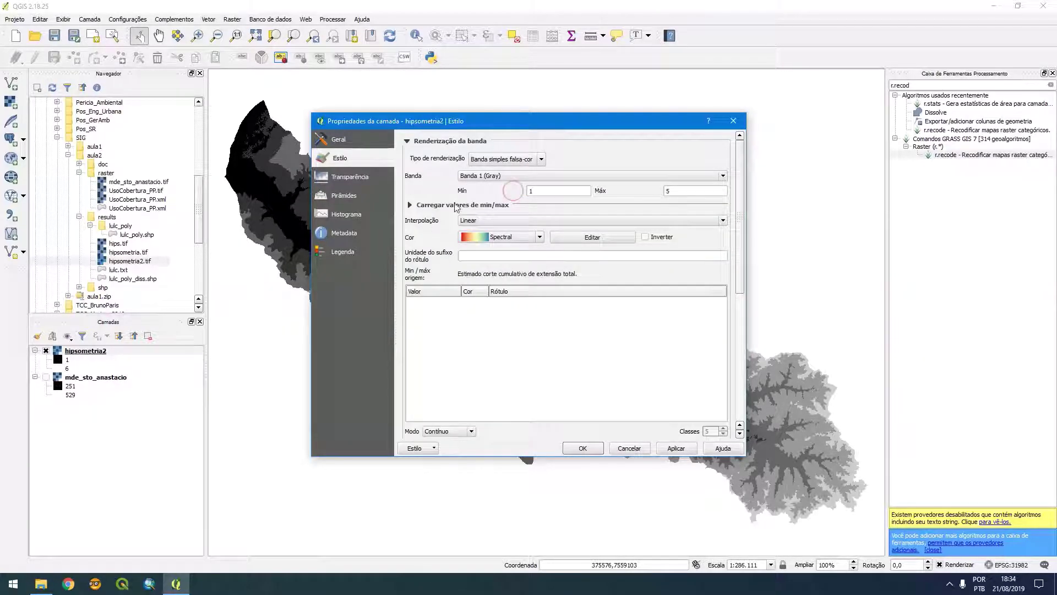
# Load the raster's Min/Max values into the pseudocolor style of hipsometria2
pyautogui.click(410, 204)
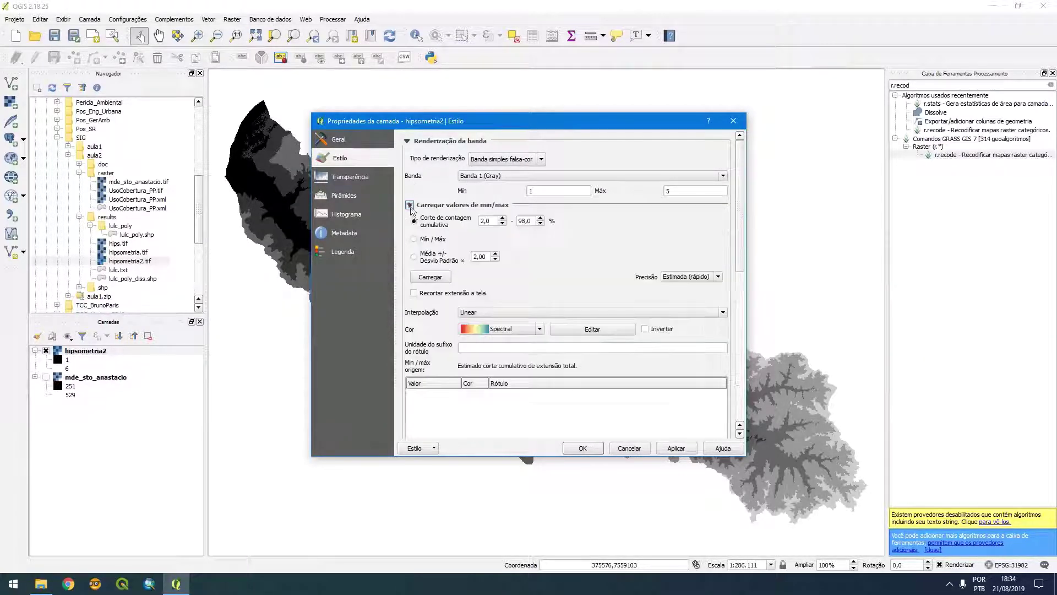
pyautogui.click(414, 240)
pyautogui.click(677, 191)
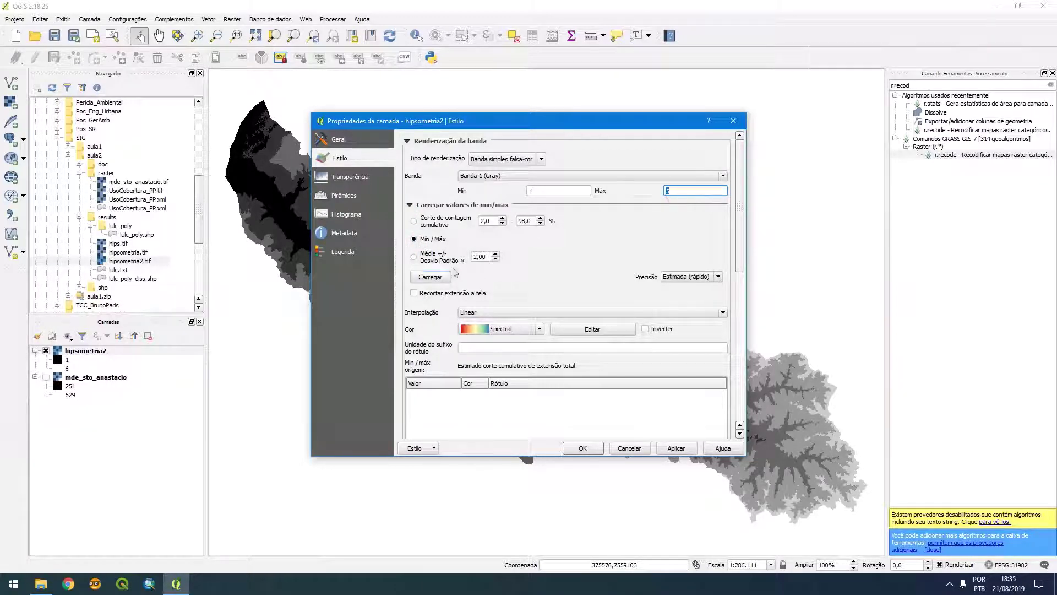
pyautogui.click(430, 277)
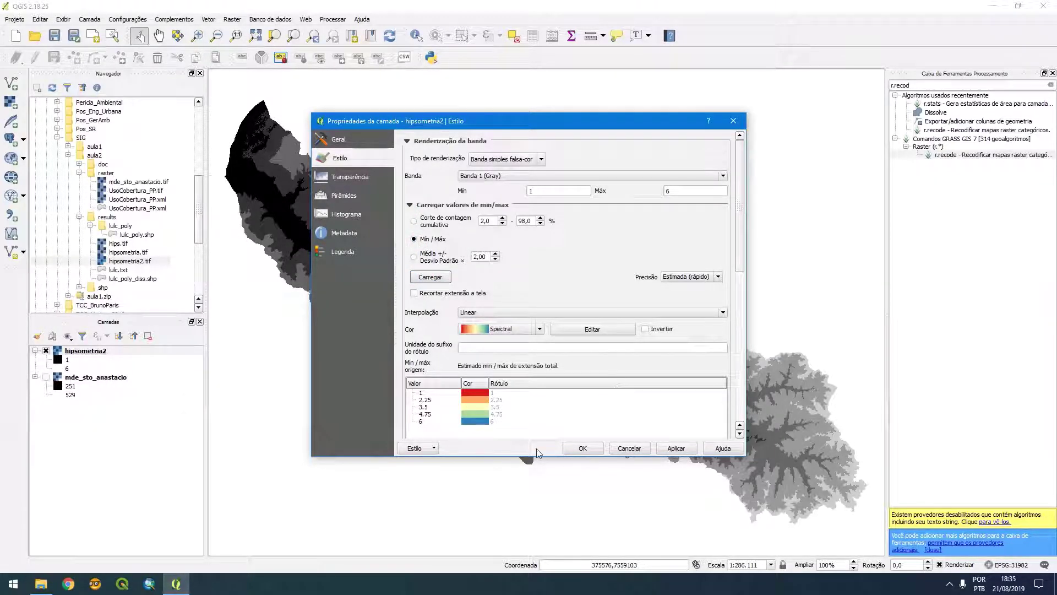
# Enlarge the style dialog and classify the color ramp by Intervalo igual with 6 classes
pyautogui.moveTo(539, 456); pyautogui.dragTo(538, 548)
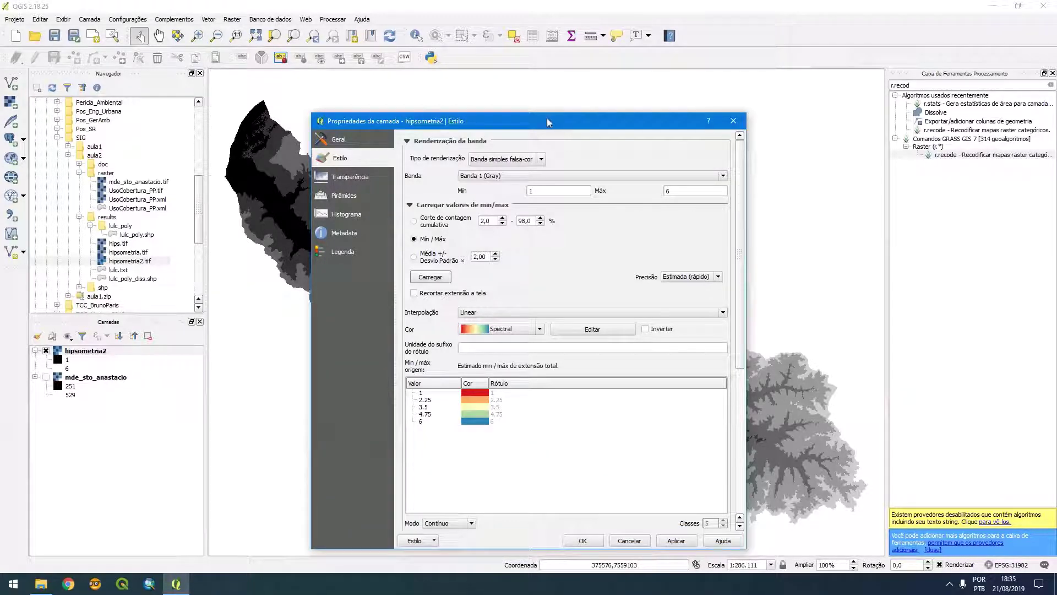
pyautogui.moveTo(547, 118); pyautogui.dragTo(538, 69)
pyautogui.click(446, 476)
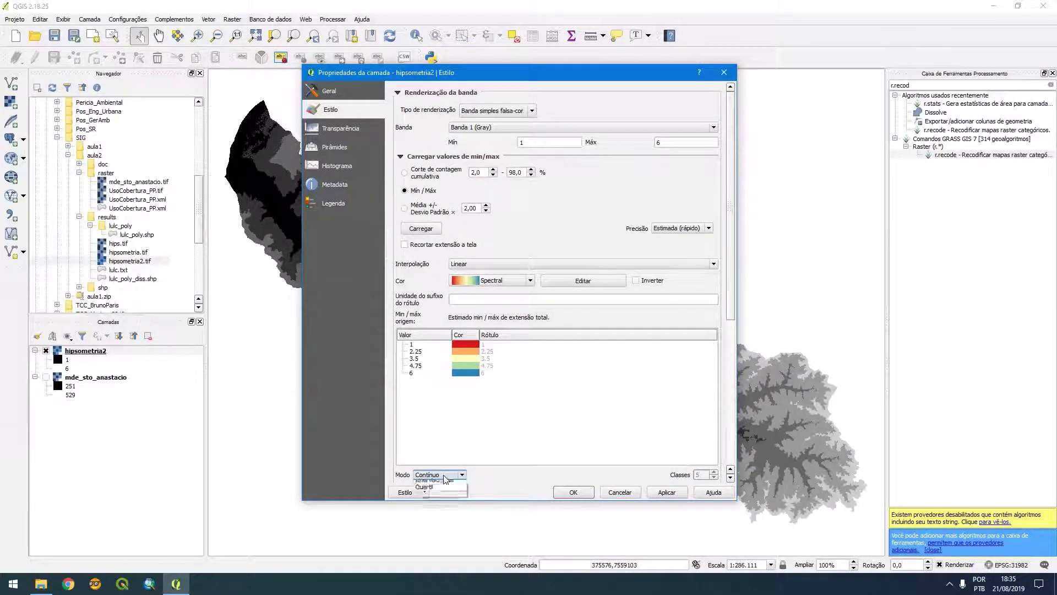
pyautogui.click(449, 495)
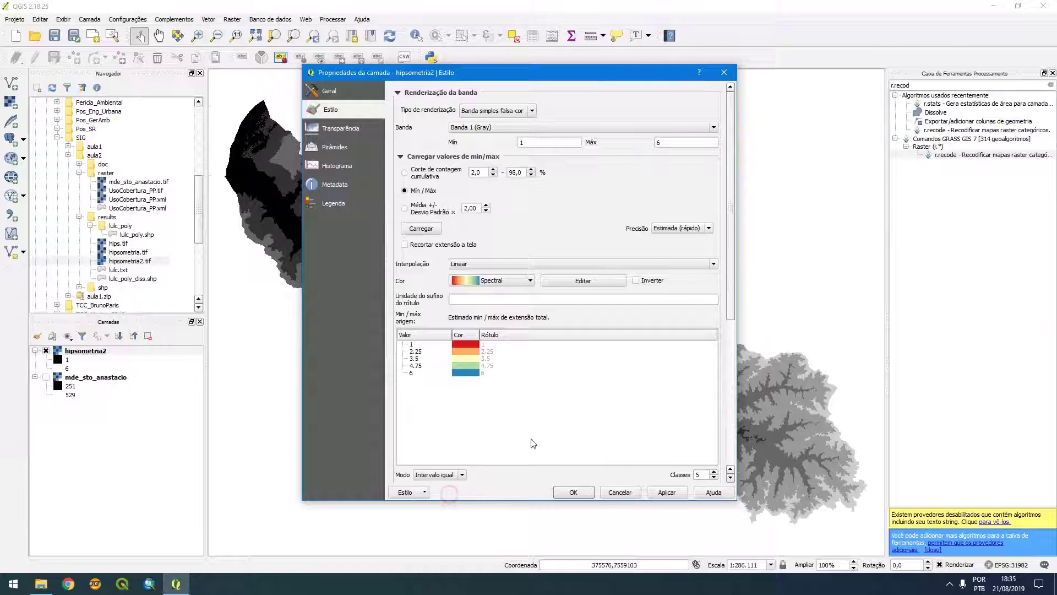
pyautogui.click(714, 471)
pyautogui.click(715, 471)
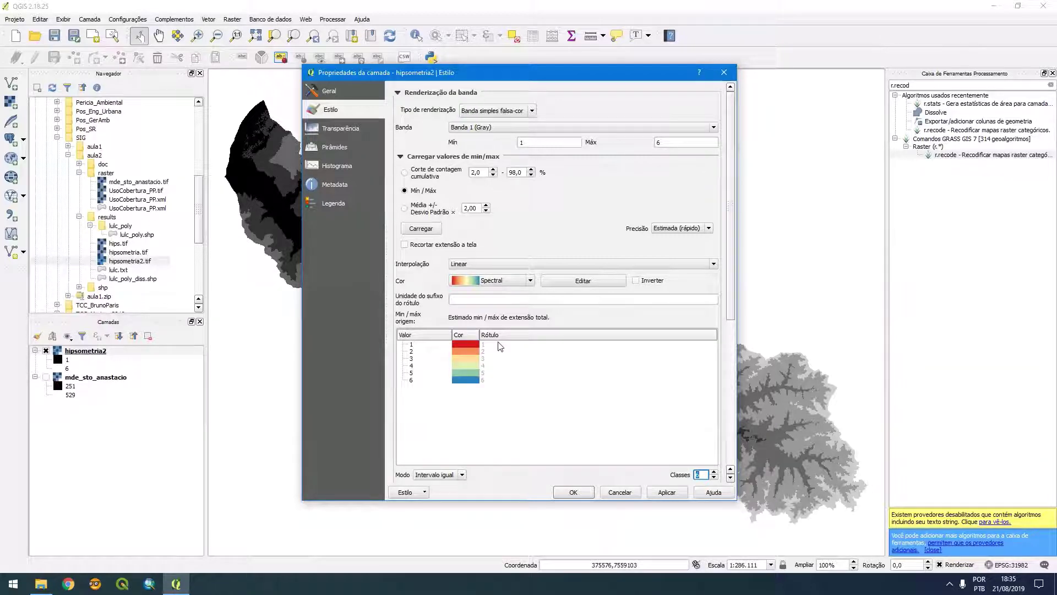
# Open classes.txt from the aula2 doc folder in Notepad and place it over the layer style dialog for reference
pyautogui.click(43, 589)
pyautogui.doubleClick(144, 68)
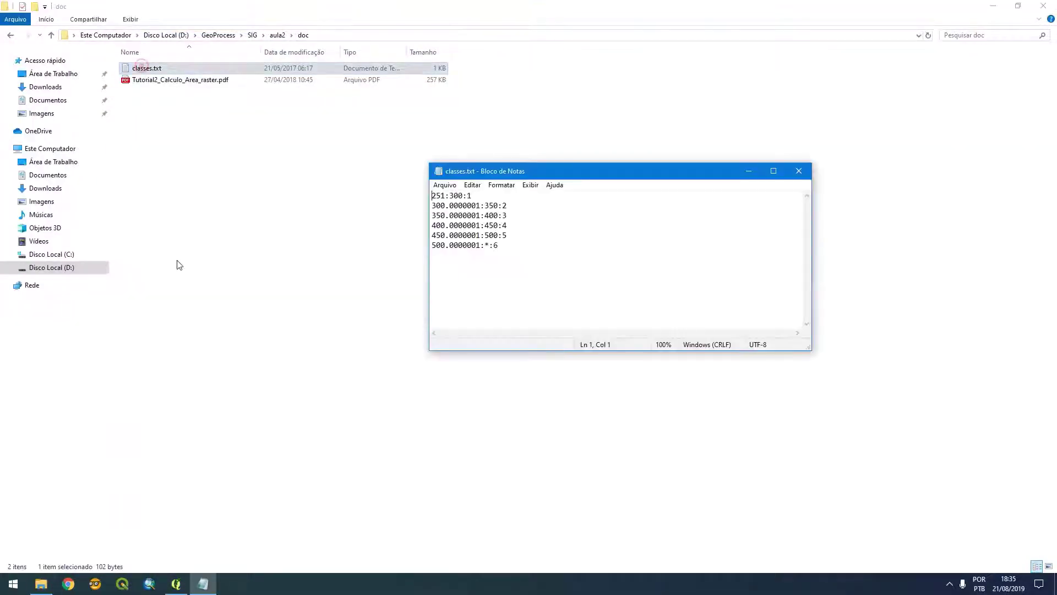
pyautogui.click(176, 585)
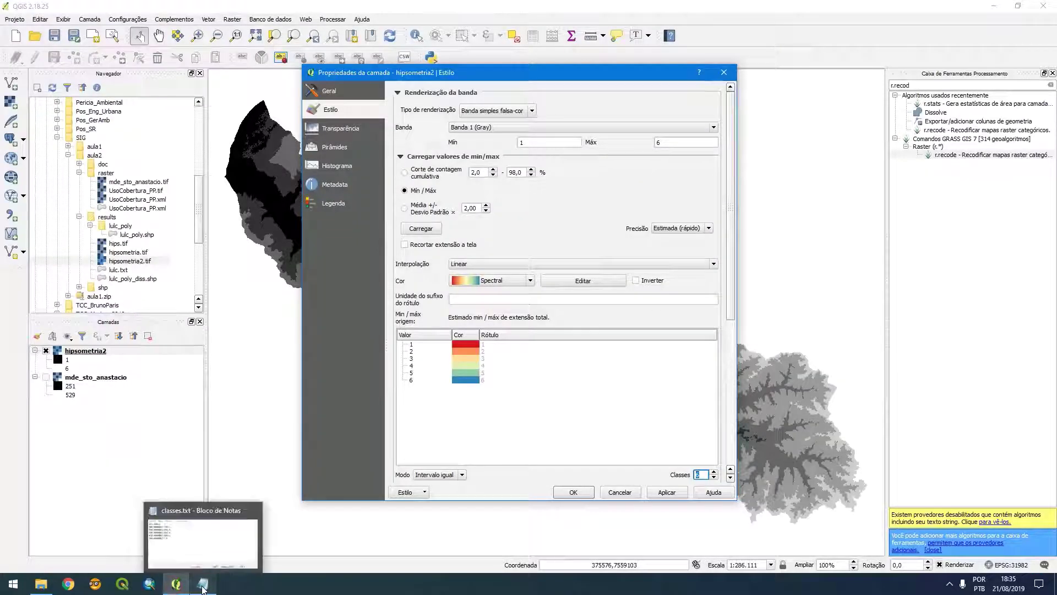
pyautogui.click(203, 590)
pyautogui.moveTo(555, 162); pyautogui.dragTo(669, 282)
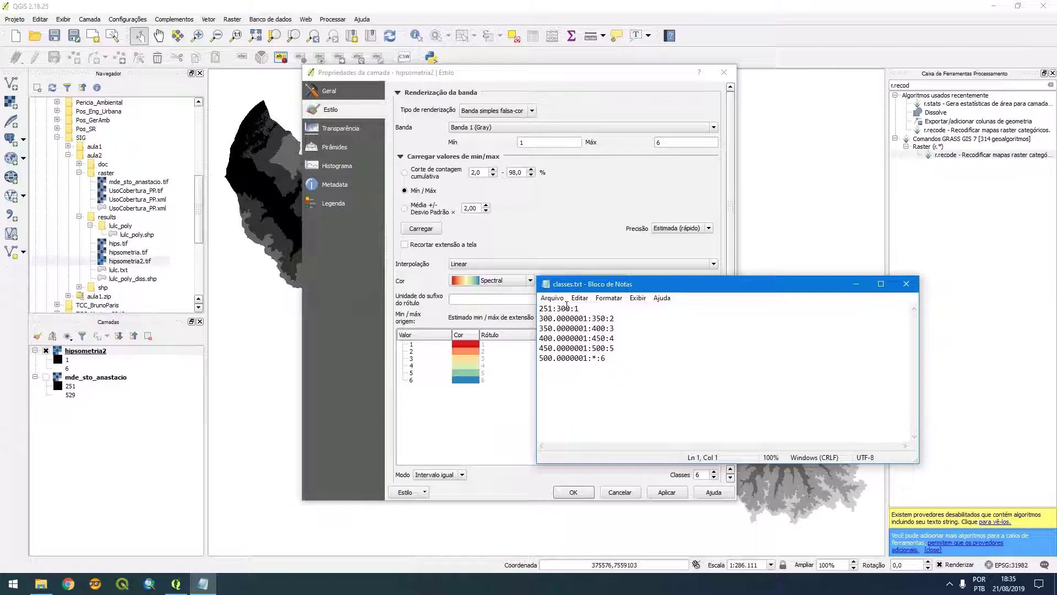
# Label class 1 in the color table as "Acima de 250 até 300 m"
pyautogui.click(499, 346)
pyautogui.doubleClick(485, 345)
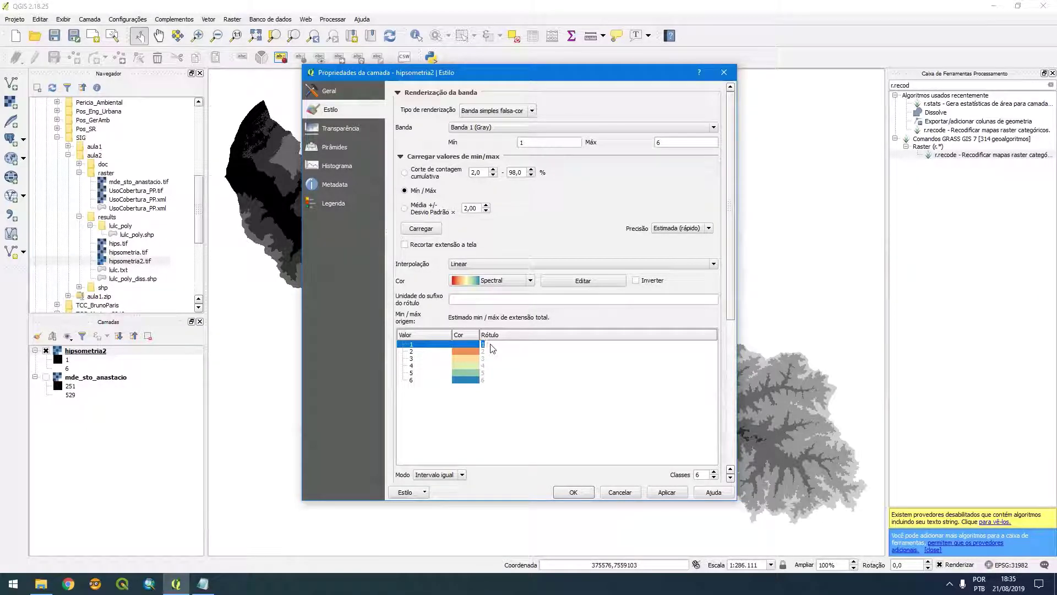
pyautogui.write('Acima de 250 até 300')
# Label class 2 as "Acima de 300 até 350 m" and select that text for reuse in the other labels
pyautogui.doubleClick(493, 352)
pyautogui.write('De')
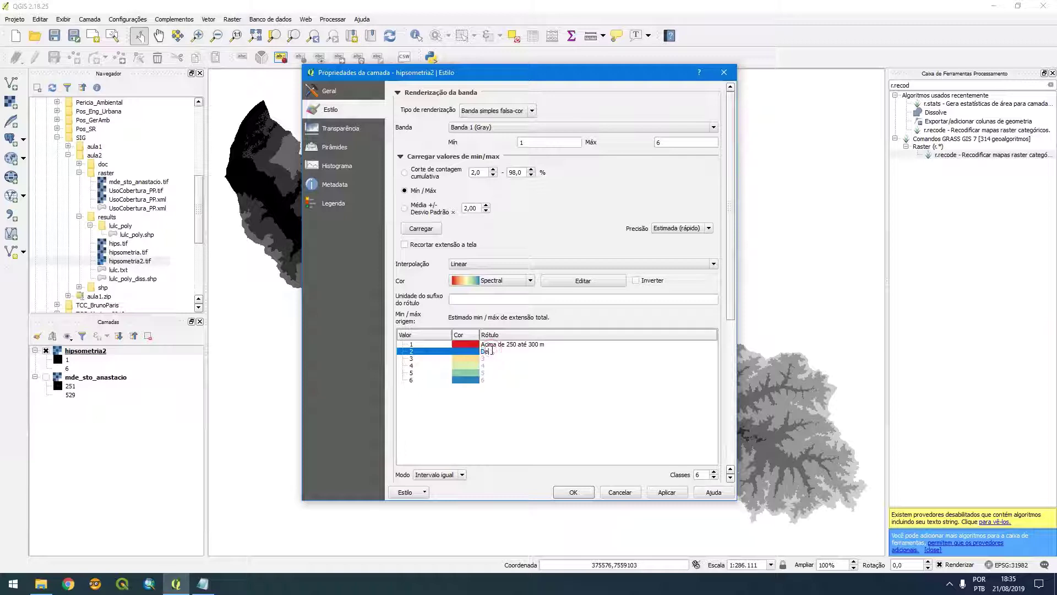
pyautogui.press('BackSpace')
pyautogui.press('BackSpace')
pyautogui.write('A partir')
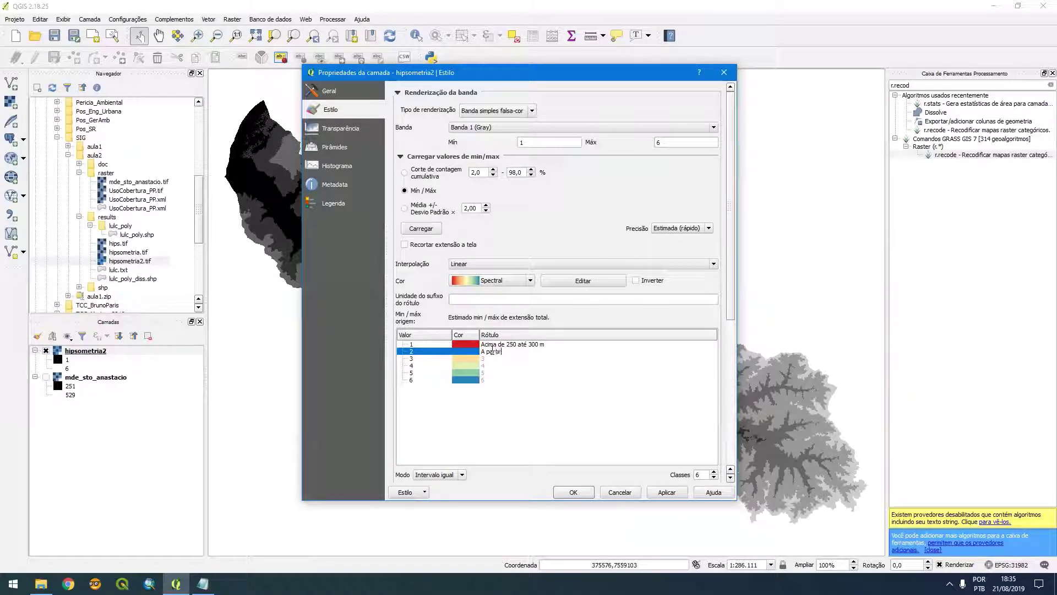
pyautogui.write(' de')
pyautogui.press('BackSpace')
pyautogui.press('BackSpace')
pyautogui.press('BackSpace')
pyautogui.press('BackSpace')
pyautogui.press('BackSpace')
pyautogui.press('BackSpace')
pyautogui.press('BackSpace')
pyautogui.press('BackSpace')
pyautogui.press('BackSpace')
pyautogui.write('cima de 300 até 350 m')
pyautogui.hotkey('ctrl', 'shift', 'Left')
pyautogui.hotkey('ctrl', 'shift', 'Left')
pyautogui.hotkey('ctrl', 'shift', 'Left')
pyautogui.hotkey('ctrl', 'shift', 'Left')
# Reuse the class 2 label for class 3 and edit it to read "Acima de 350 até 400 m"
pyautogui.doubleClick(495, 359)
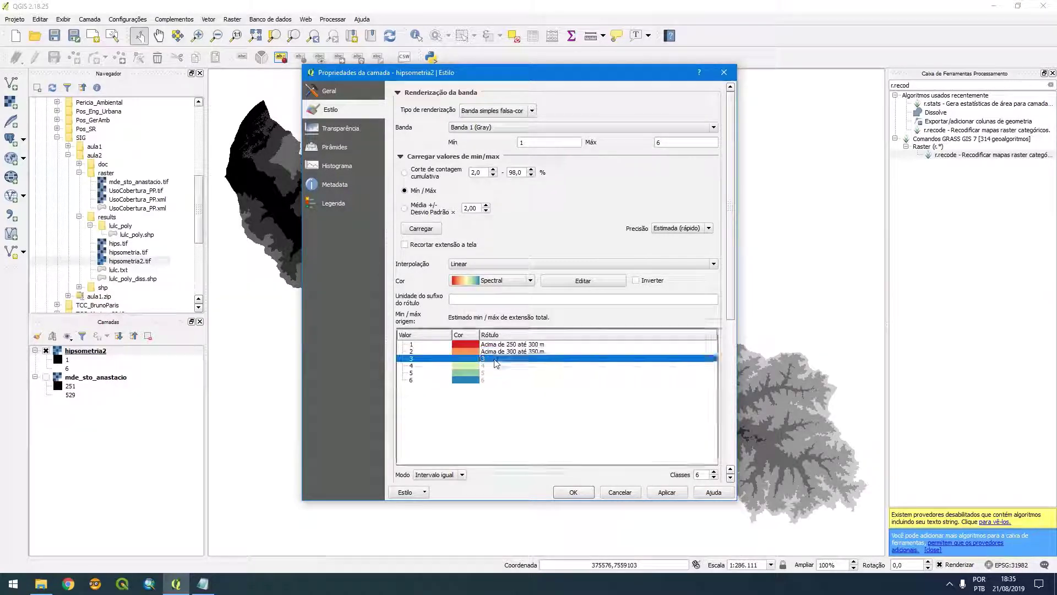
pyautogui.write('Acima de 300 até 350 m')
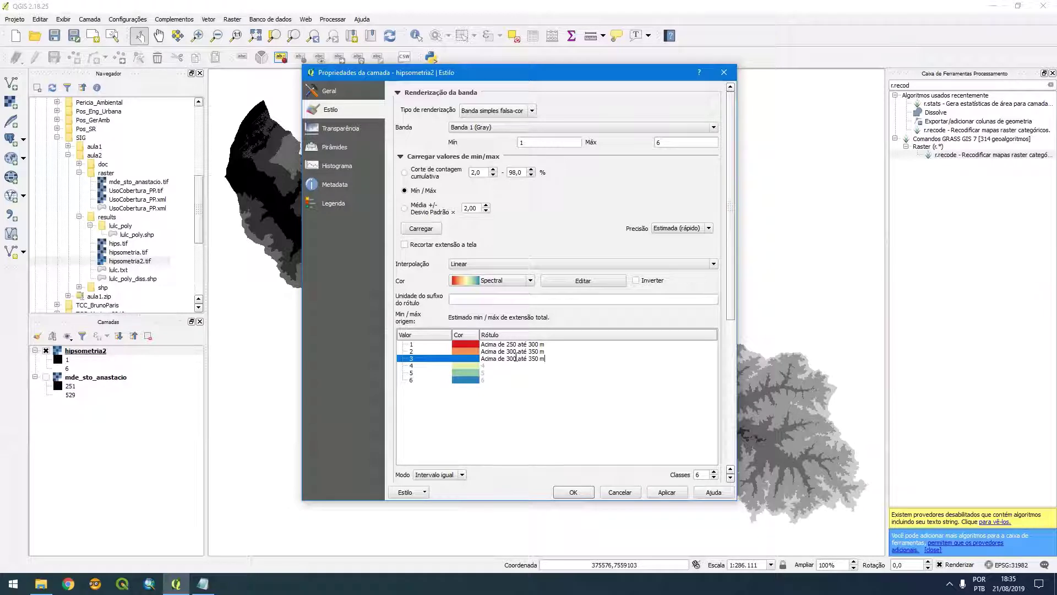
pyautogui.click(516, 359)
pyautogui.press('BackSpace')
pyautogui.press('BackSpace')
pyautogui.press('Right')
pyautogui.press('Right')
pyautogui.press('Right')
pyautogui.press('BackSpace')
pyautogui.press('BackSpace')
pyautogui.write('40')
# Reuse the copied label for class 4 and edit it to read "Acima de 400 até 450 m"
pyautogui.click(512, 366)
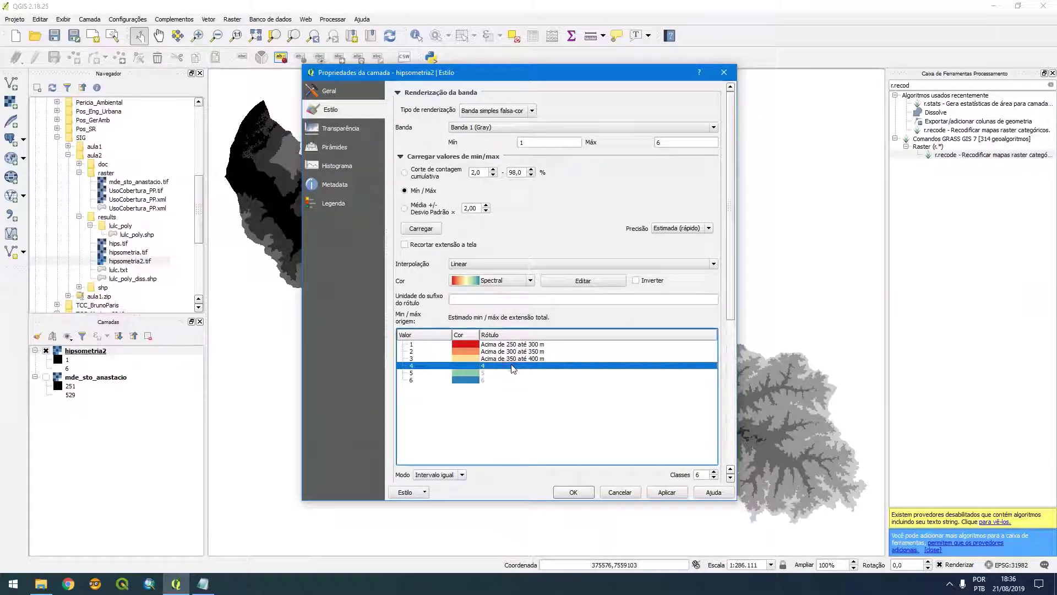
pyautogui.doubleClick(512, 366)
pyautogui.write('Acima de 300 até 350 m')
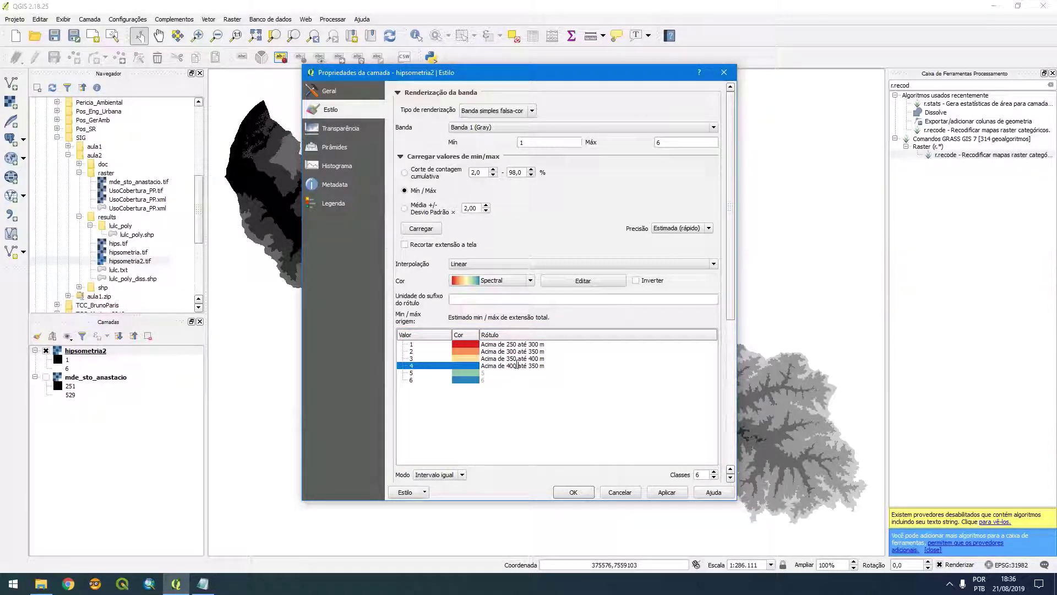
pyautogui.write('5')
pyautogui.write('4')
# Reuse the copied label for class 5 and edit it to read "Acima de 450 até 500 m"
pyautogui.doubleClick(483, 373)
pyautogui.write('Acima de 300 até 350 m')
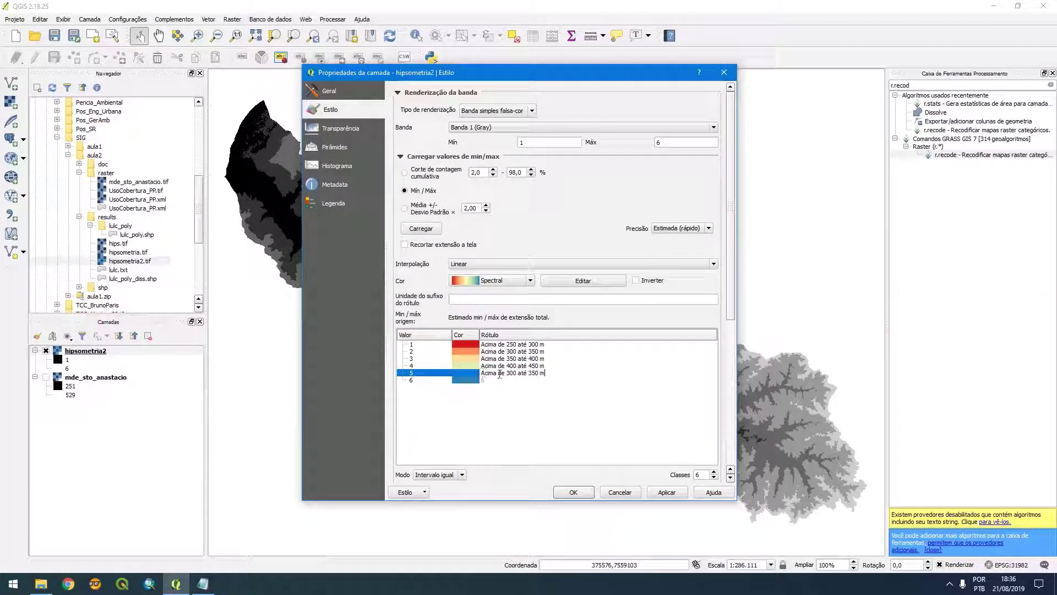
pyautogui.click(506, 374)
pyautogui.press('BackSpace')
pyautogui.write('4')
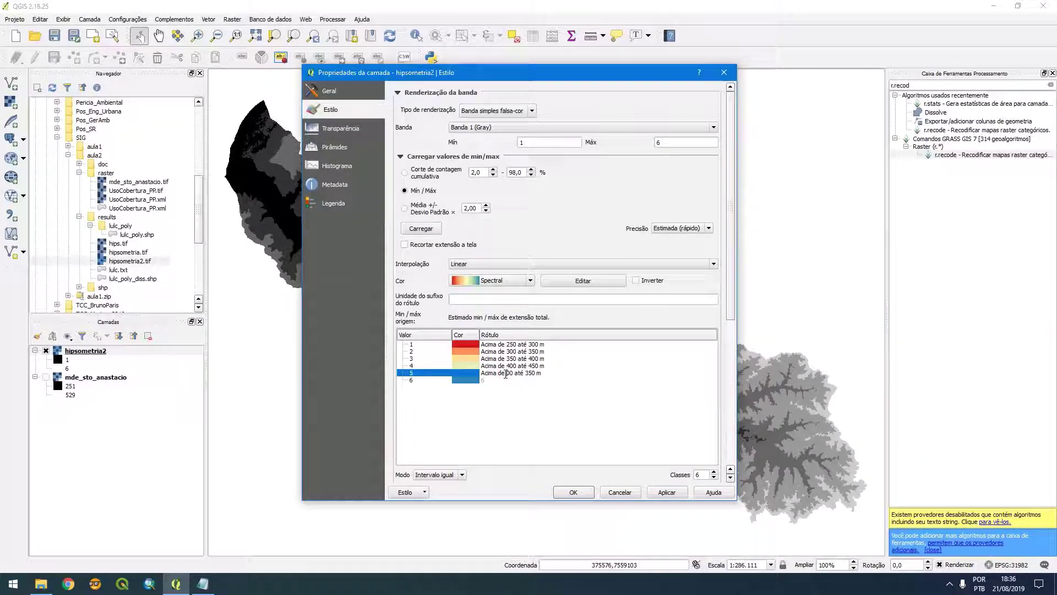
pyautogui.click(537, 374)
pyautogui.press('BackSpace')
pyautogui.press('BackSpace')
pyautogui.press('Left')
pyautogui.press('Left')
pyautogui.press('Left')
pyautogui.press('Left')
pyautogui.press('Left')
pyautogui.press('Left')
pyautogui.press('Left')
pyautogui.press('Left')
pyautogui.press('BackSpace')
pyautogui.press('BackSpace')
pyautogui.write('50')
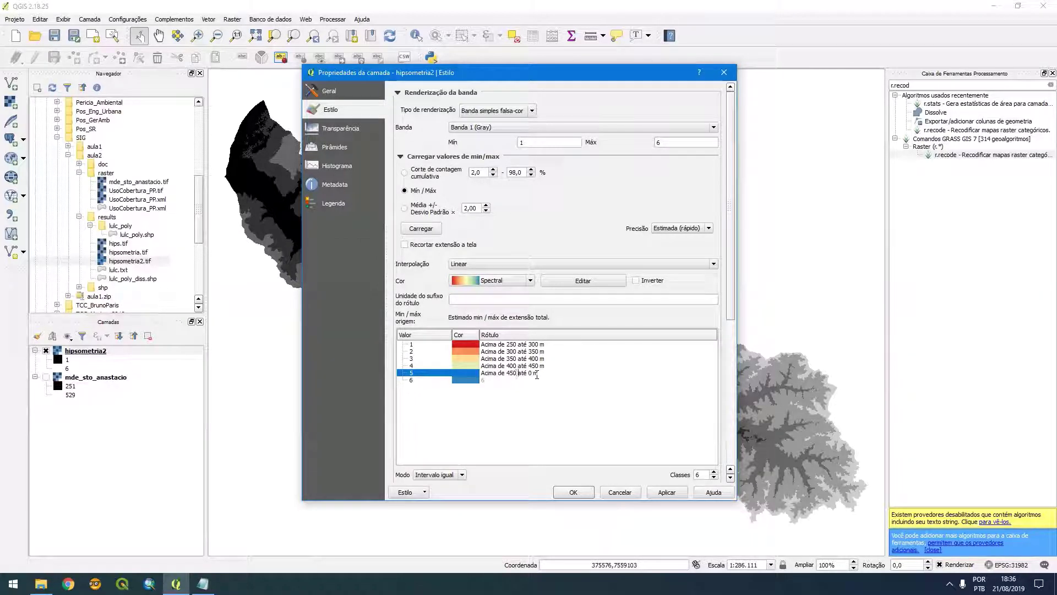
pyautogui.press('Right')
pyautogui.press('Right')
pyautogui.press('Right')
pyautogui.press('Right')
pyautogui.press('Right')
pyautogui.write('50')
pyautogui.press('Return')
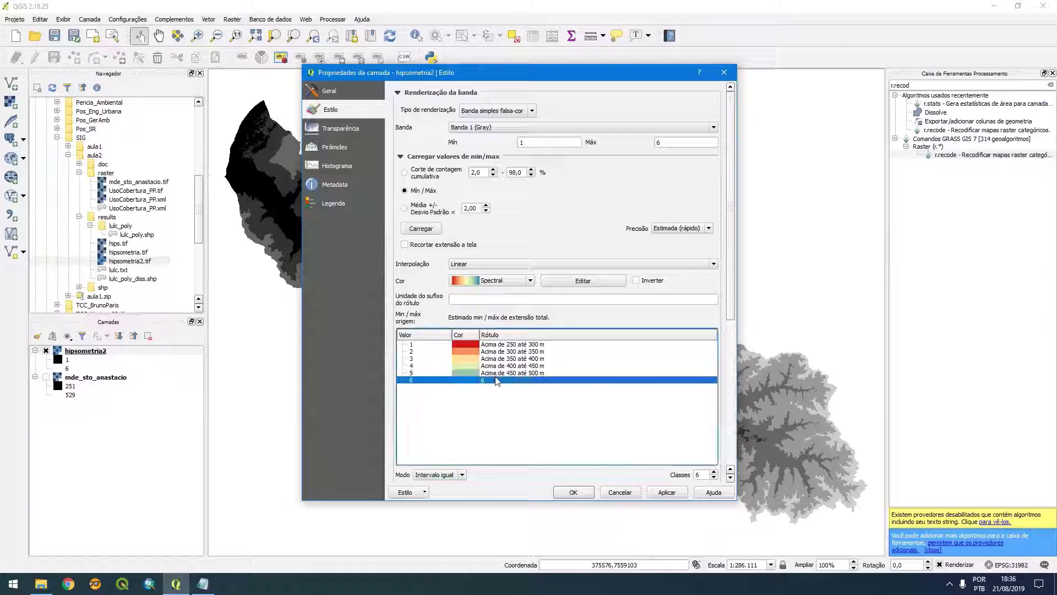
# Check the last range in classes.txt and label class 6 as "Acima de 500 m"
pyautogui.click(212, 586)
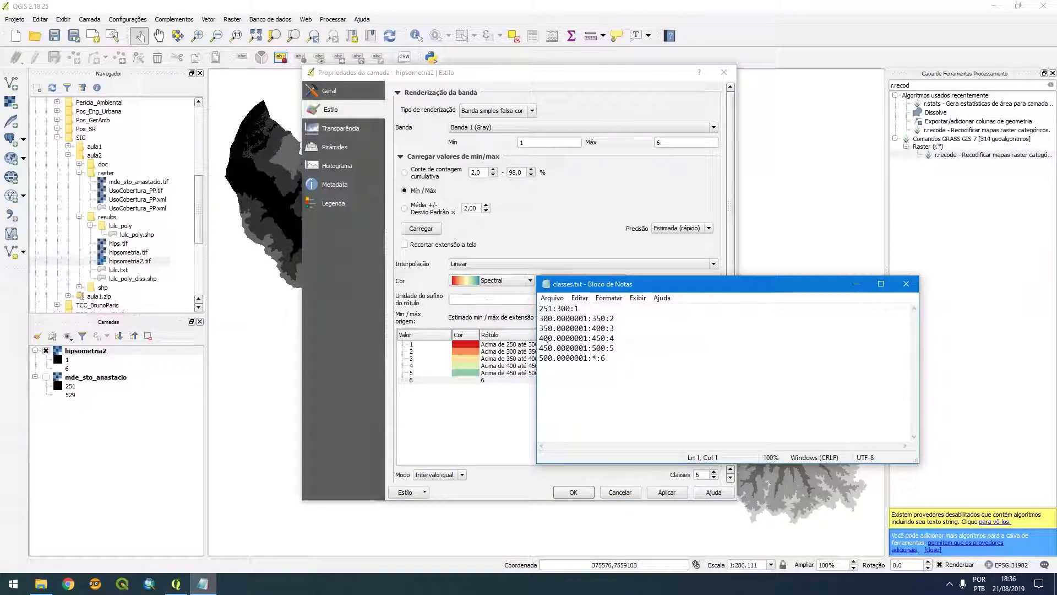
pyautogui.doubleClick(488, 380)
pyautogui.write('Acima de')
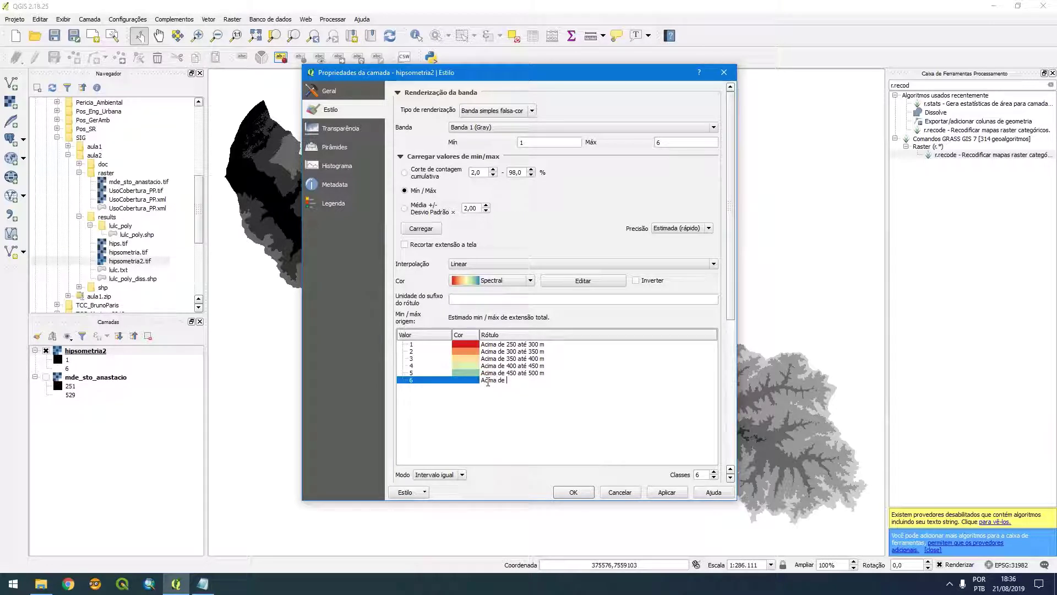
pyautogui.write(' 500 m')
# Save the layer style as the QML file hipsometria2 in the aula2 raster folder and accept the layer properties
pyautogui.click(423, 493)
pyautogui.click(431, 424)
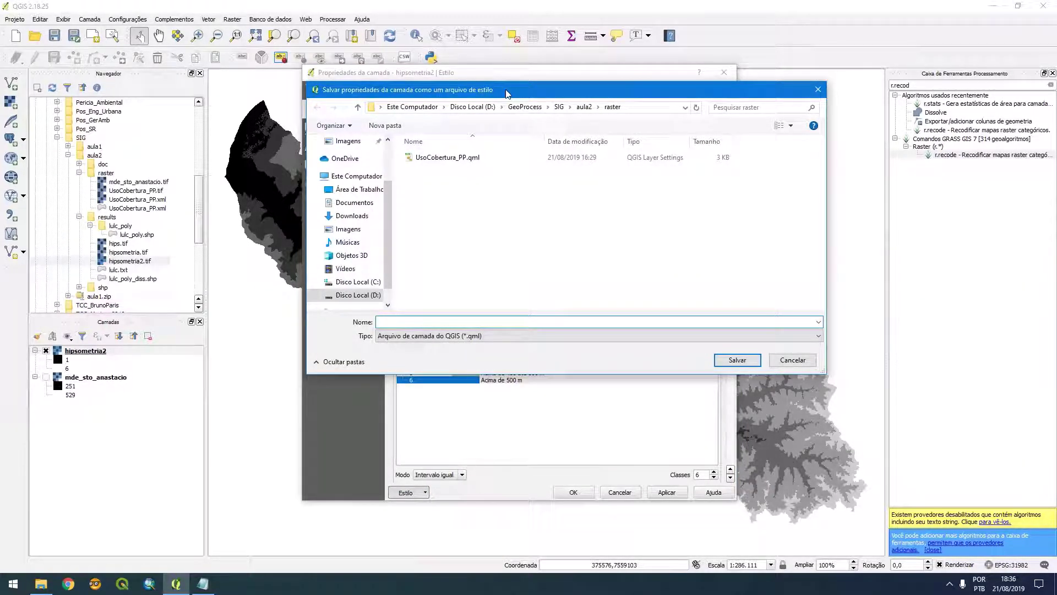
pyautogui.moveTo(510, 89); pyautogui.dragTo(515, 126)
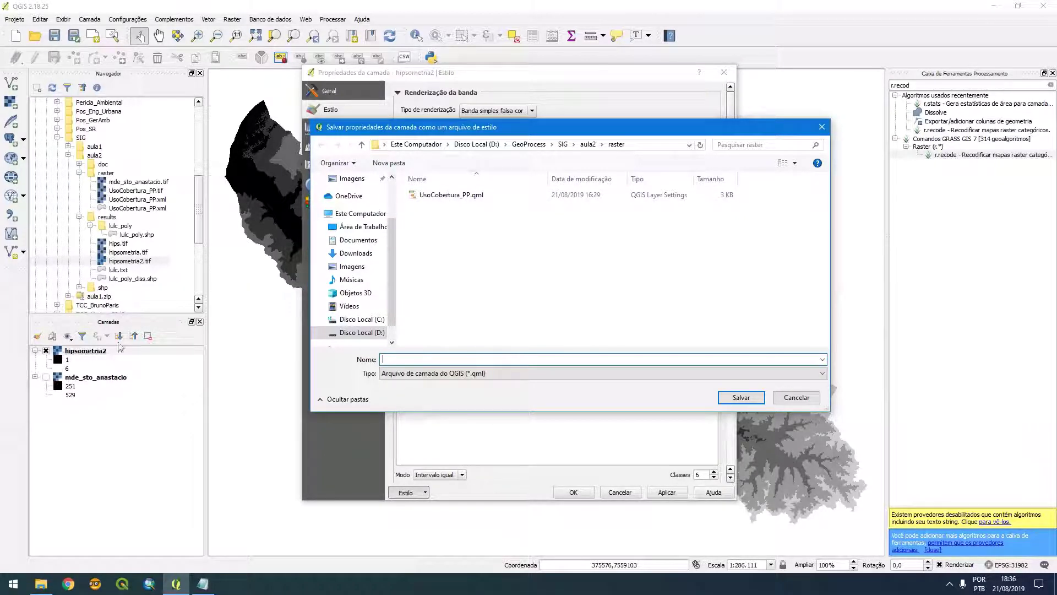
pyautogui.write('hipsometria2')
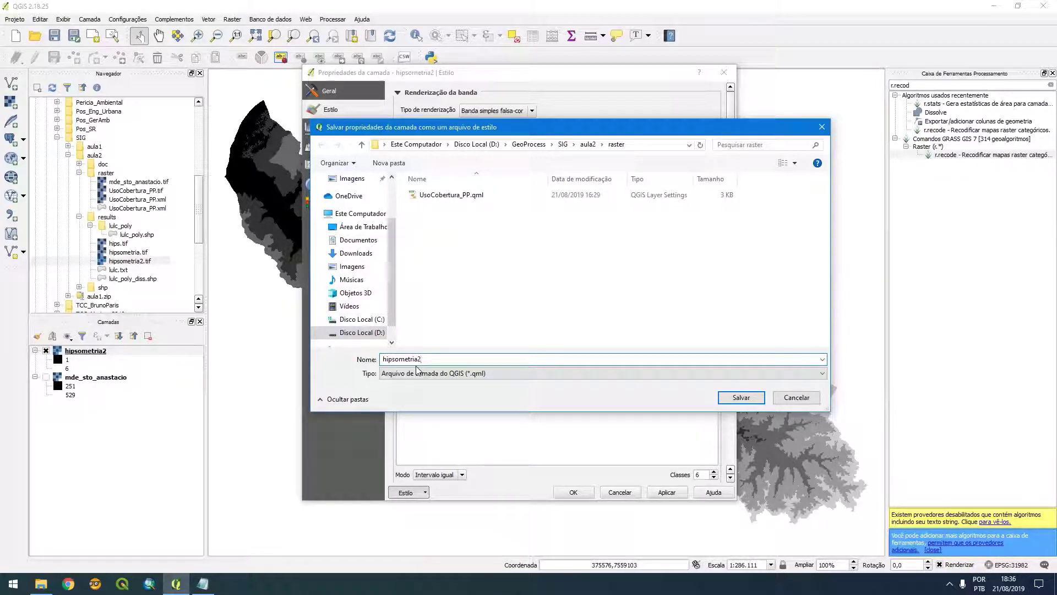
pyautogui.press('Return')
pyautogui.click(573, 492)
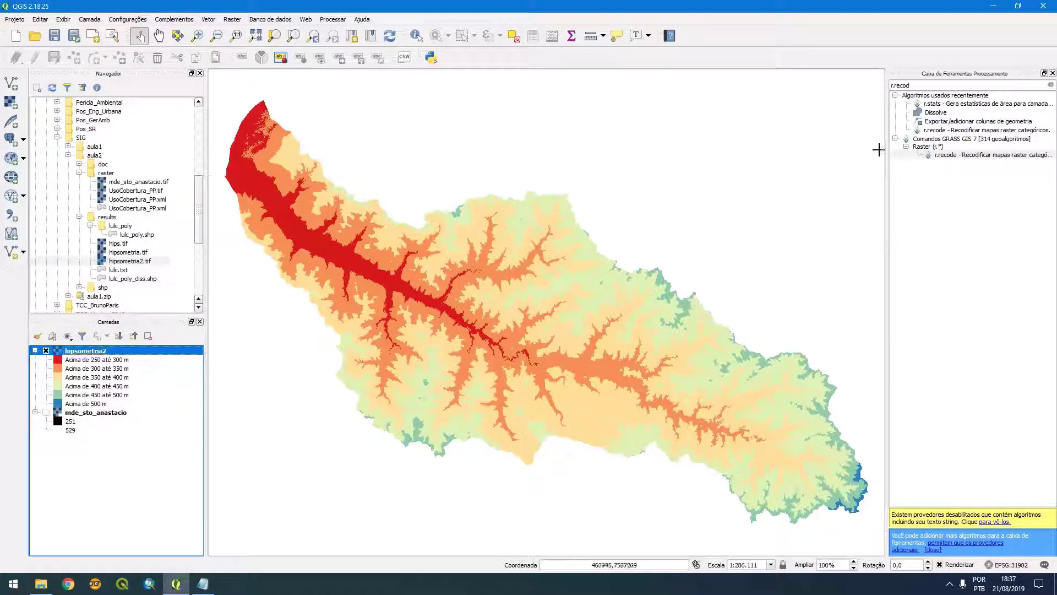
# Search the processing toolbox for r.stats and open the GRASS area statistics tool for raster layers
pyautogui.click(924, 86)
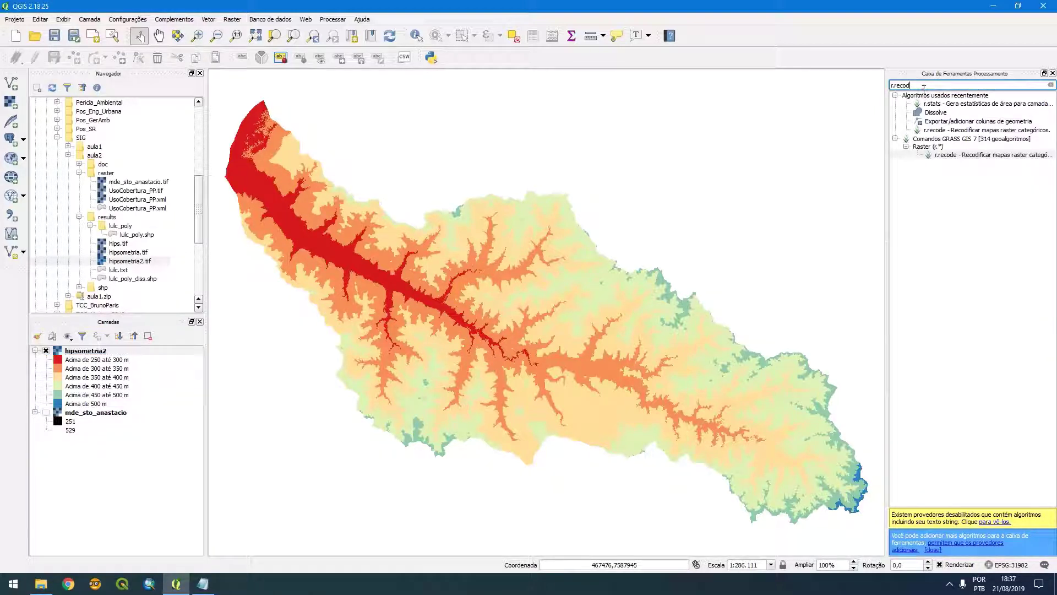
pyautogui.press('BackSpace')
pyautogui.press('BackSpace')
pyautogui.press('BackSpace')
pyautogui.write('l')
pyautogui.press('BackSpace')
pyautogui.press('BackSpace')
pyautogui.press('BackSpace')
pyautogui.press('BackSpace')
pyautogui.write('stats')
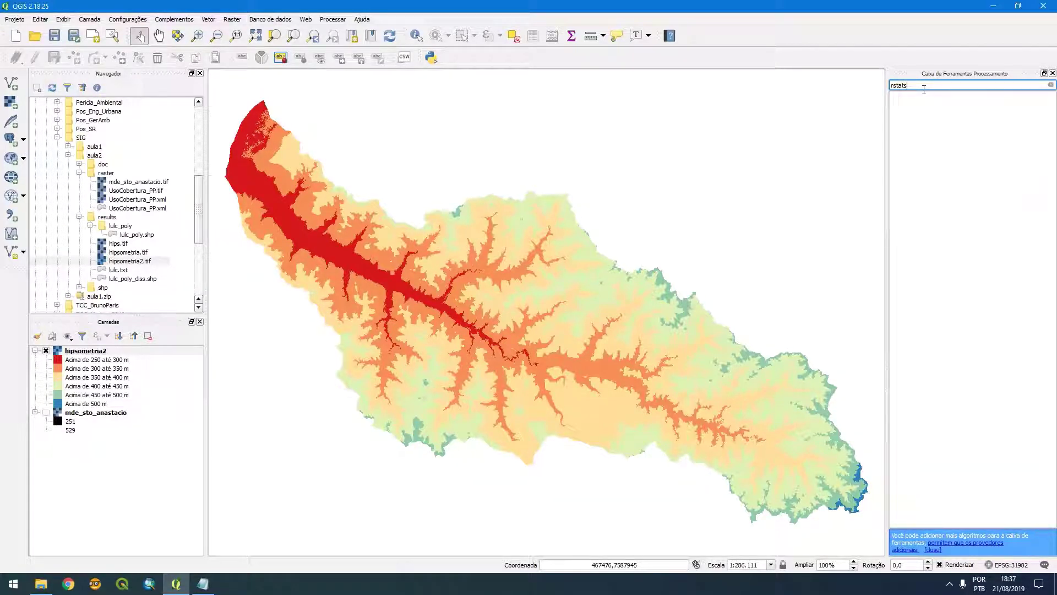
pyautogui.press('BackSpace')
pyautogui.press('BackSpace')
pyautogui.press('BackSpace')
pyautogui.press('BackSpace')
pyautogui.press('BackSpace')
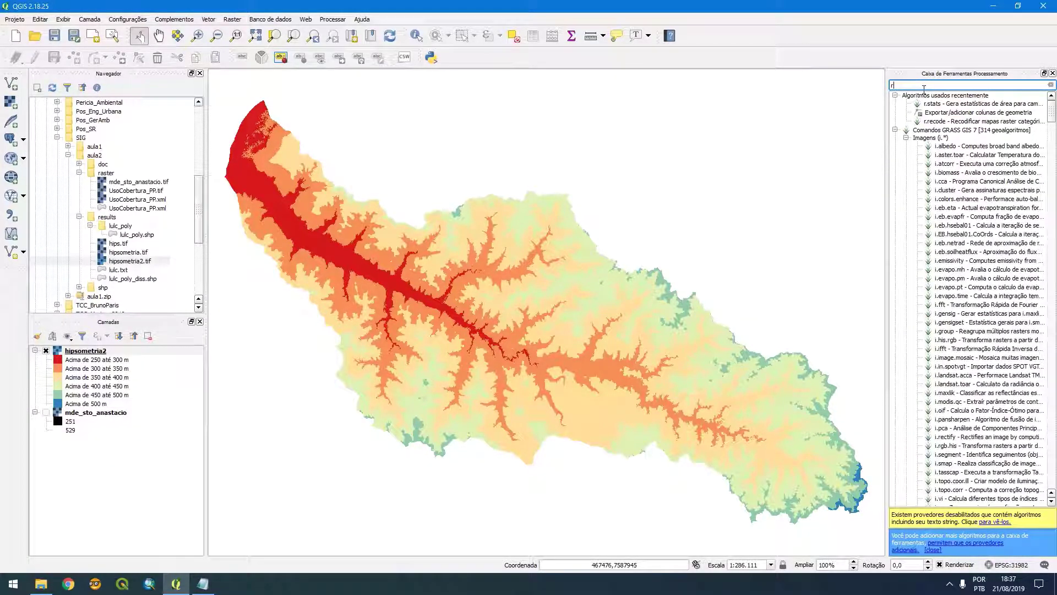
pyautogui.write('.stats')
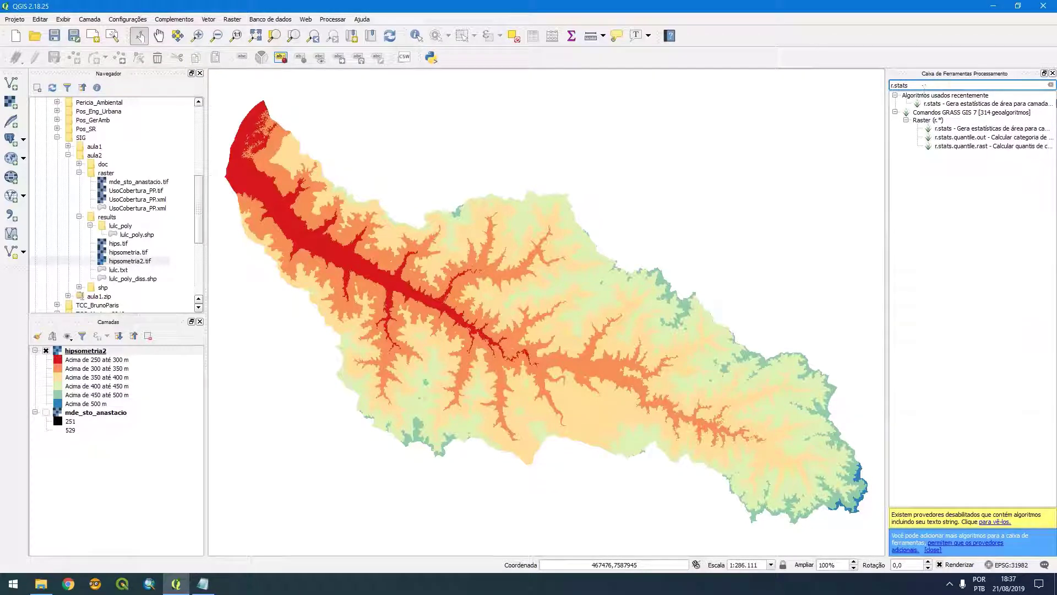
pyautogui.doubleClick(994, 129)
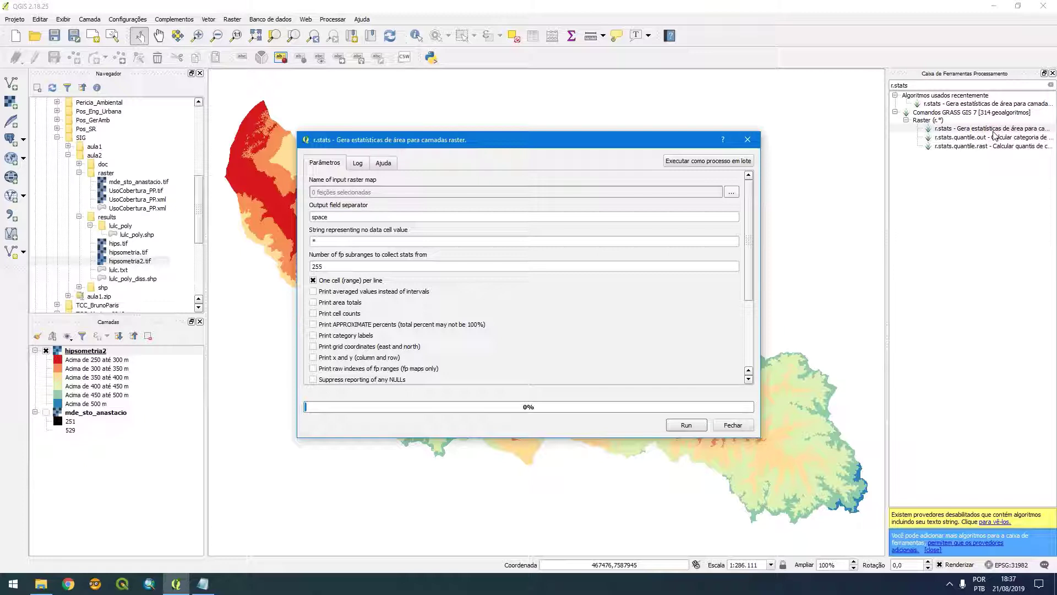
# Choose hipsometria2 as the input raster map for the area statistics
pyautogui.click(732, 192)
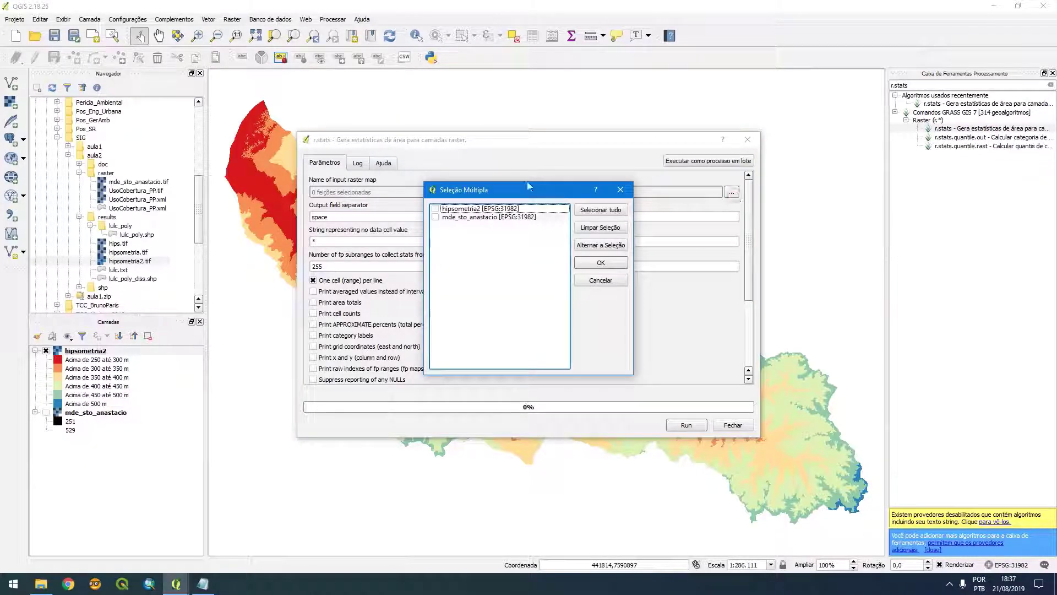
pyautogui.click(436, 209)
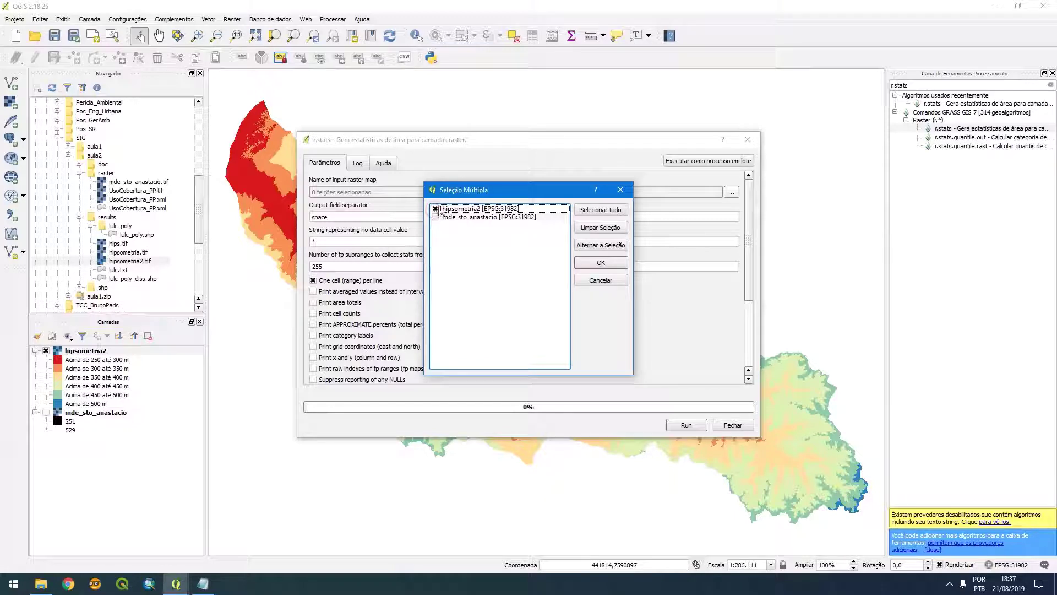
pyautogui.click(601, 262)
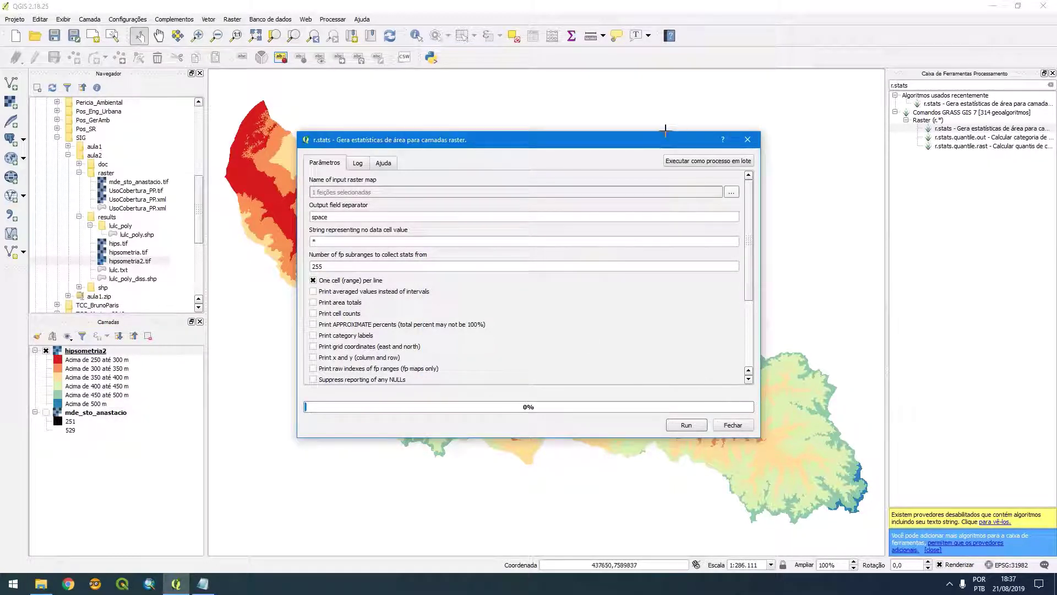
# Turn off one cell per line and enable area totals, cell counts, approximate percents, category labels and suppression of any NULLs
pyautogui.moveTo(666, 131); pyautogui.dragTo(665, 40)
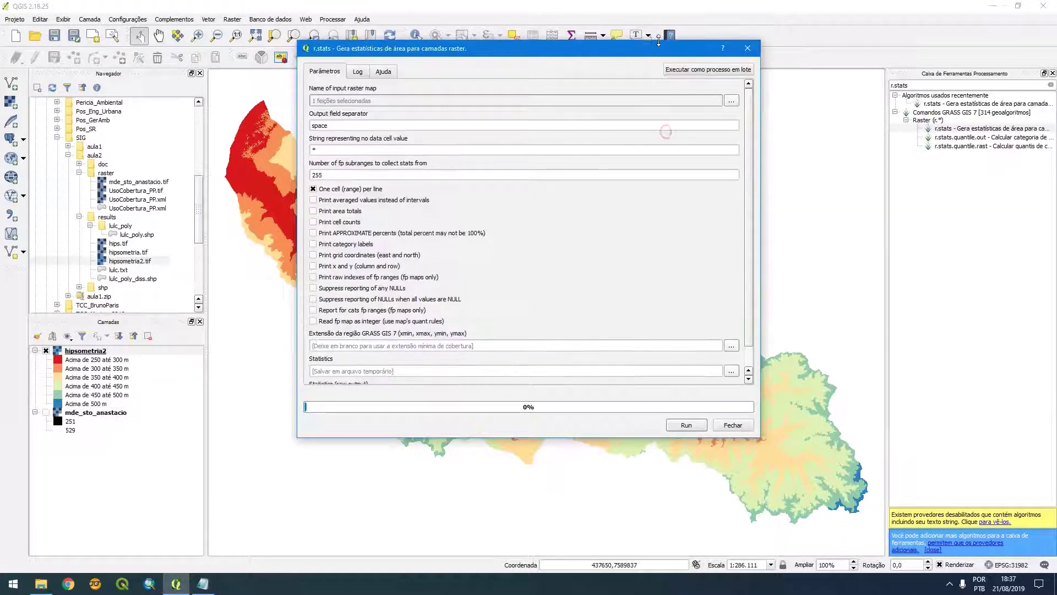
pyautogui.click(313, 190)
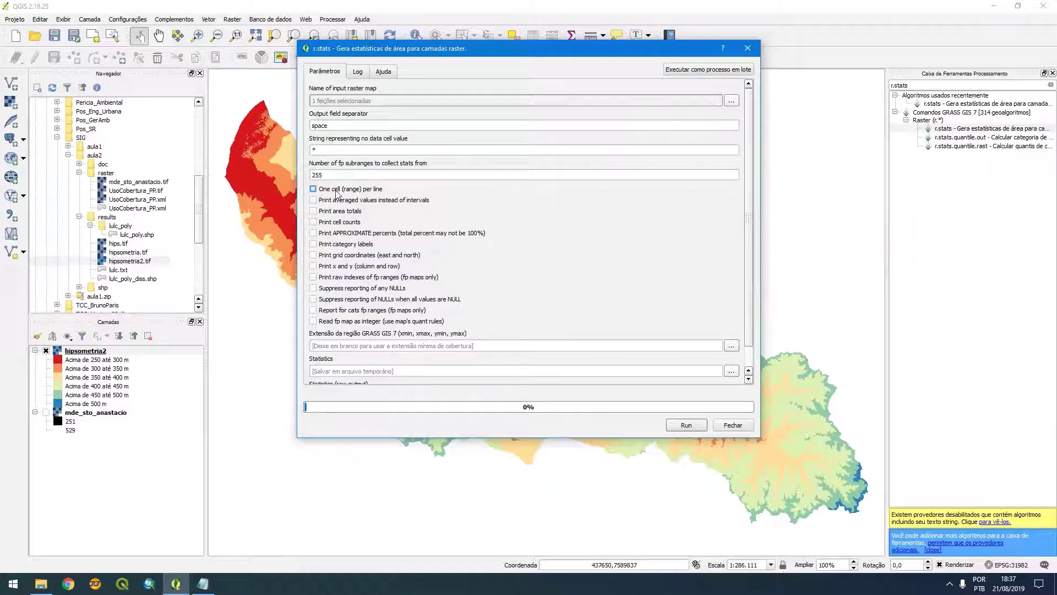
pyautogui.click(335, 213)
pyautogui.click(314, 222)
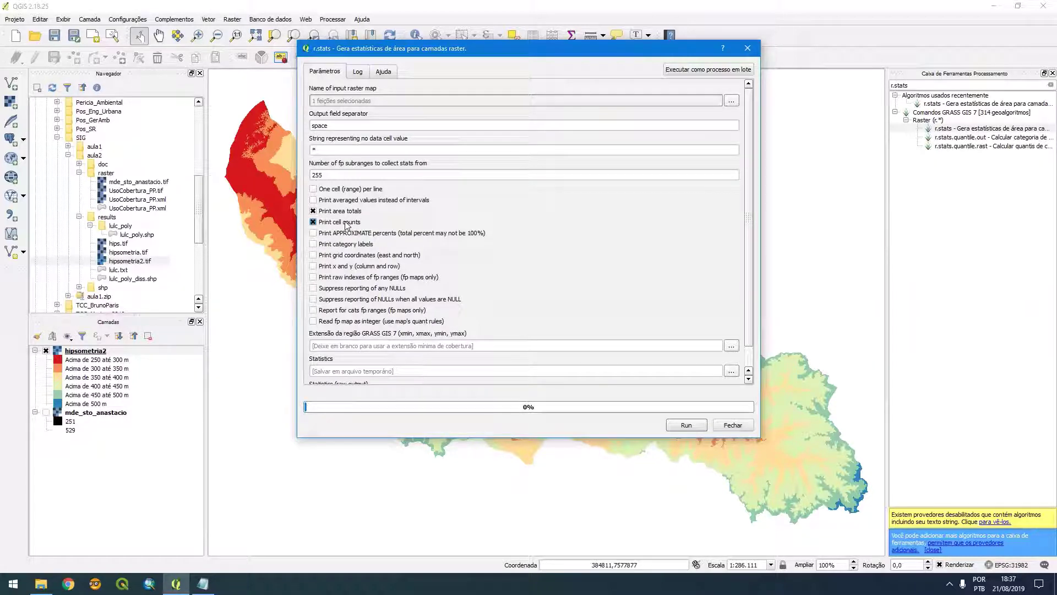
pyautogui.click(314, 233)
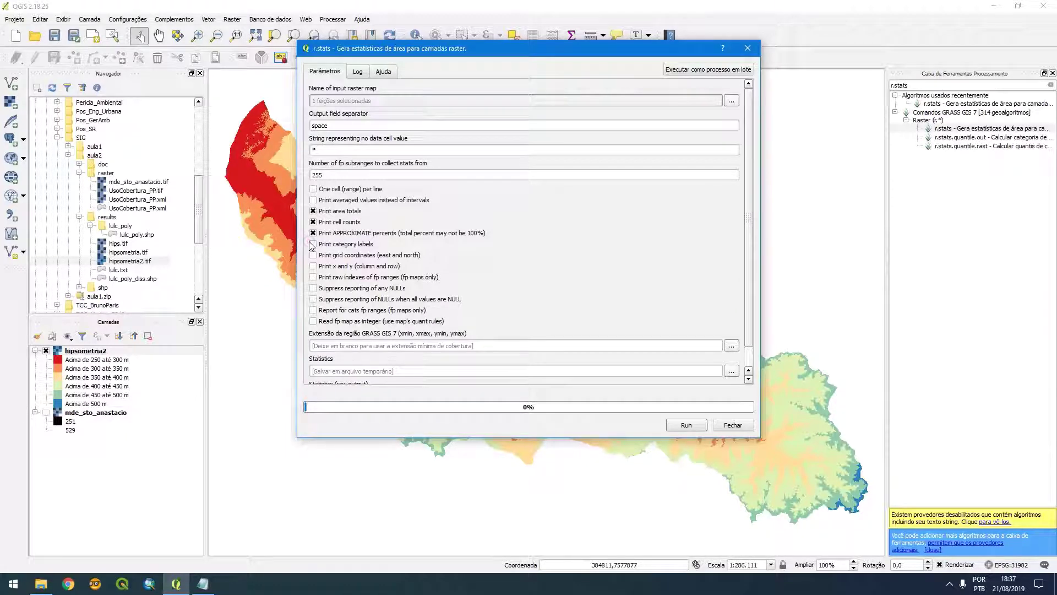
pyautogui.click(313, 244)
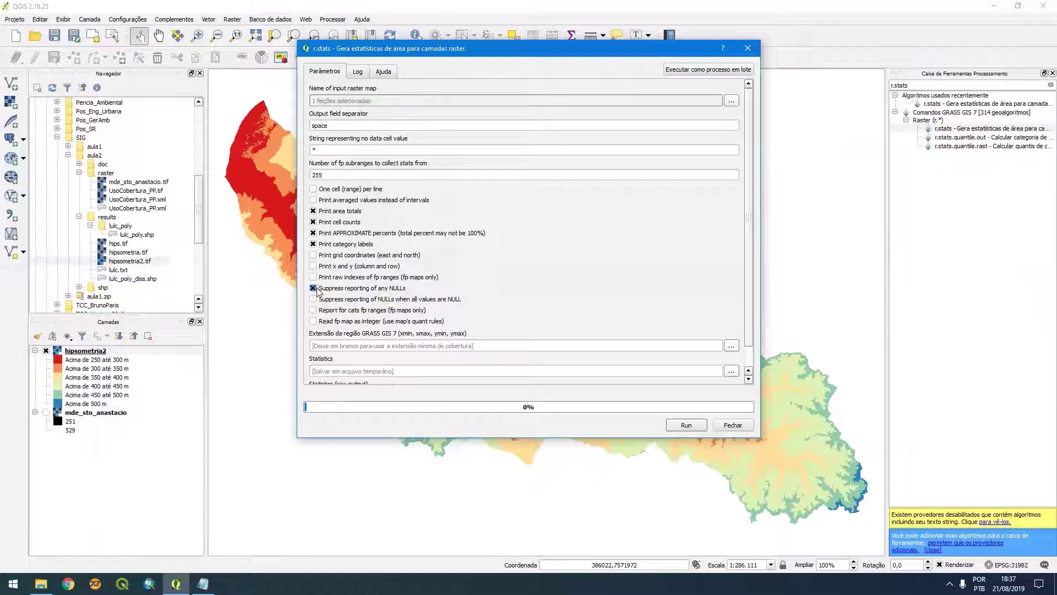
pyautogui.click(384, 289)
# Set the raw statistics output to a text file named hipsometria in the aula2 results folder and run r.stats
pyautogui.moveTo(746, 285); pyautogui.dragTo(747, 322)
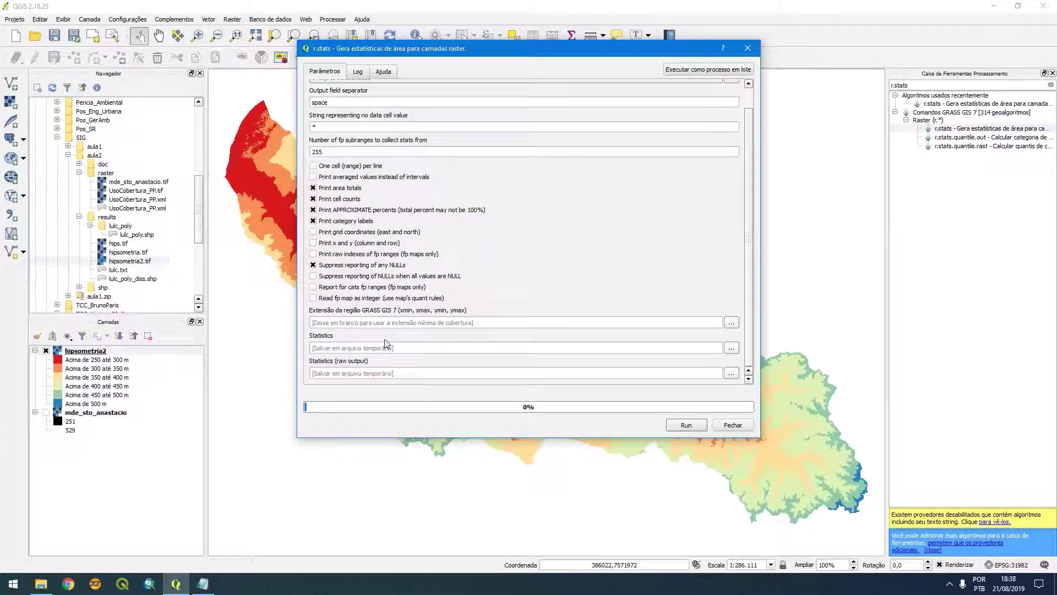
pyautogui.click(340, 345)
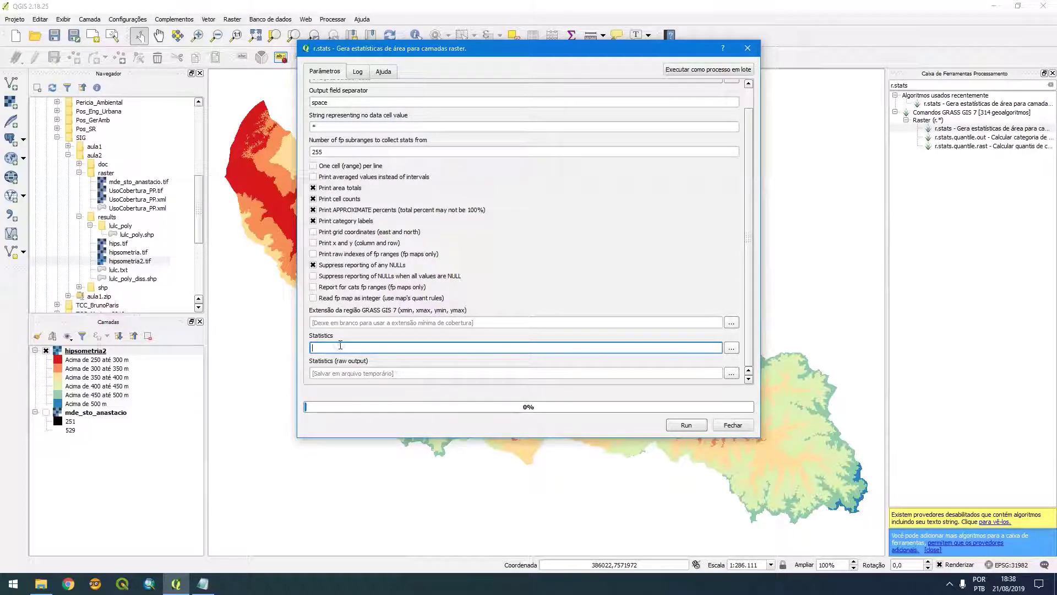
pyautogui.click(329, 371)
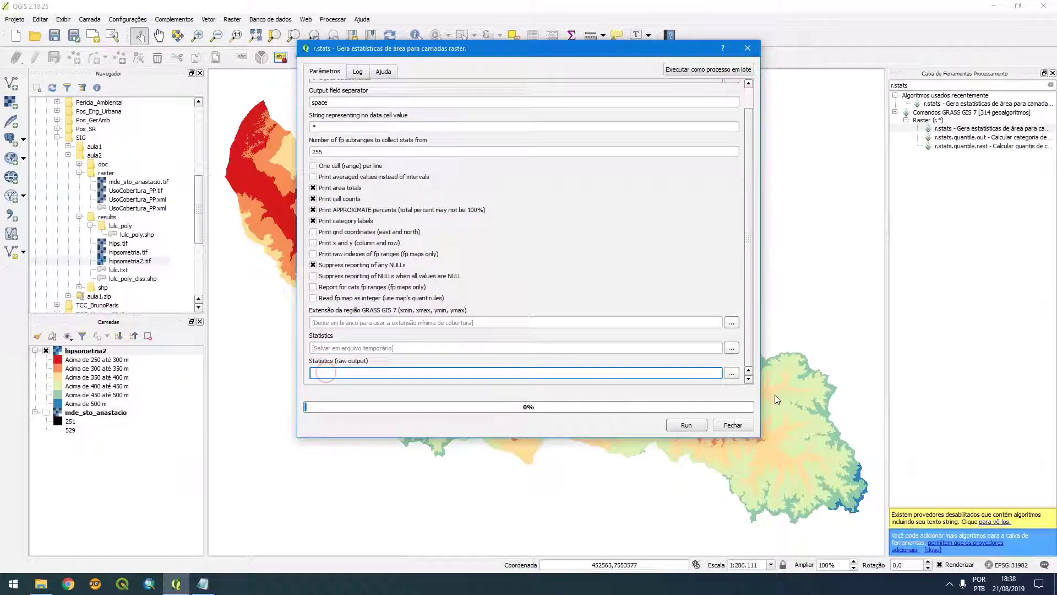
pyautogui.click(731, 372)
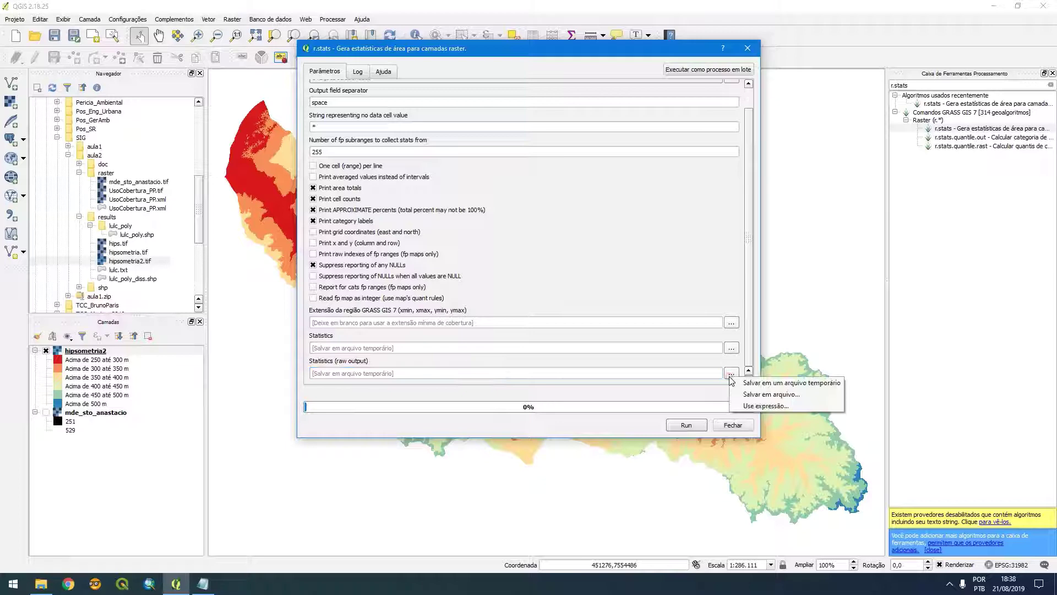
pyautogui.click(776, 397)
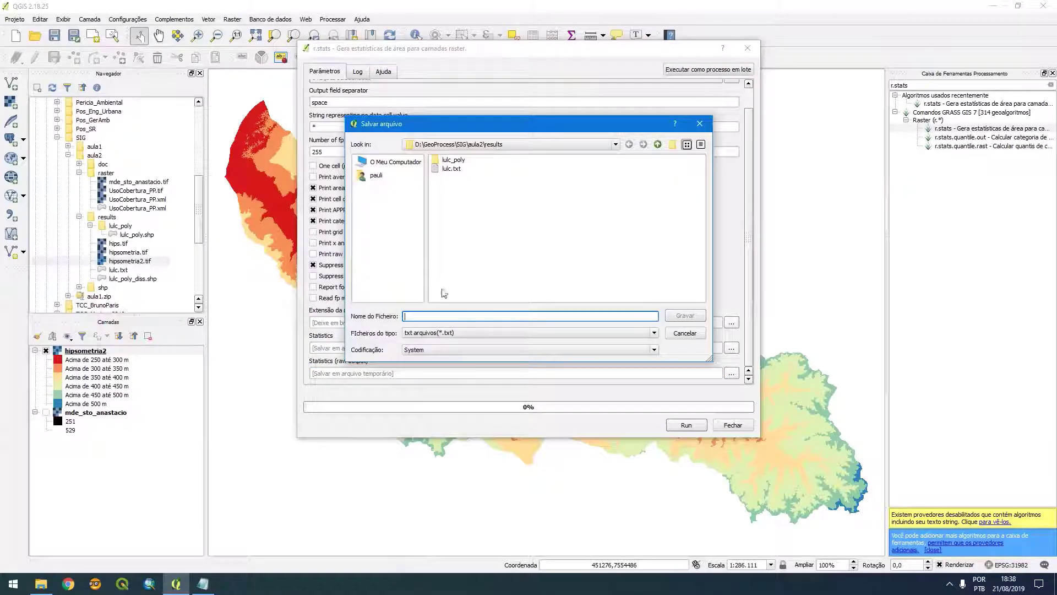
pyautogui.write('h')
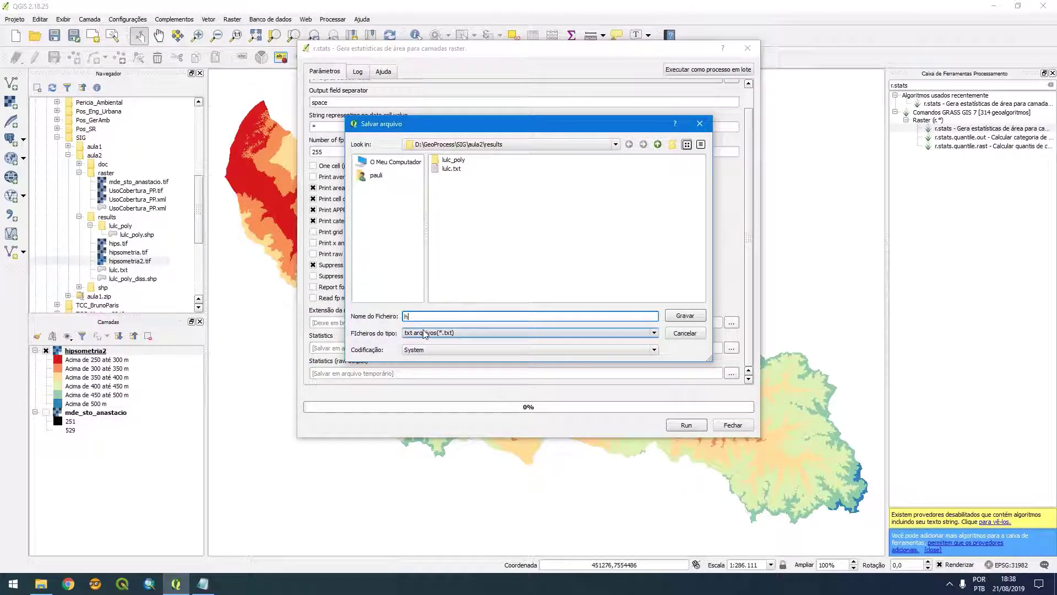
pyautogui.write('ipsometria')
pyautogui.click(686, 315)
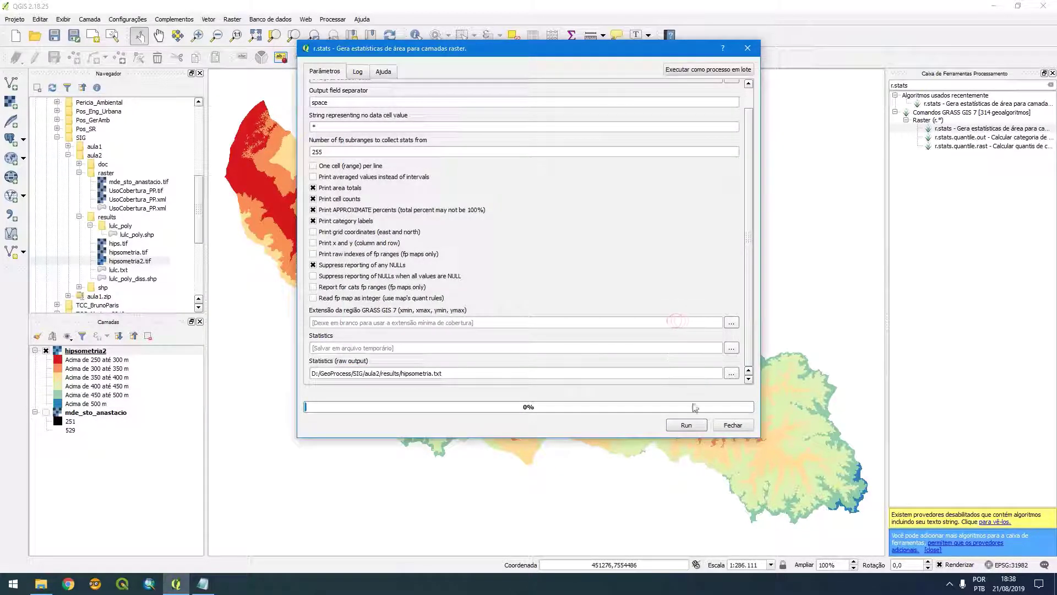
pyautogui.click(686, 425)
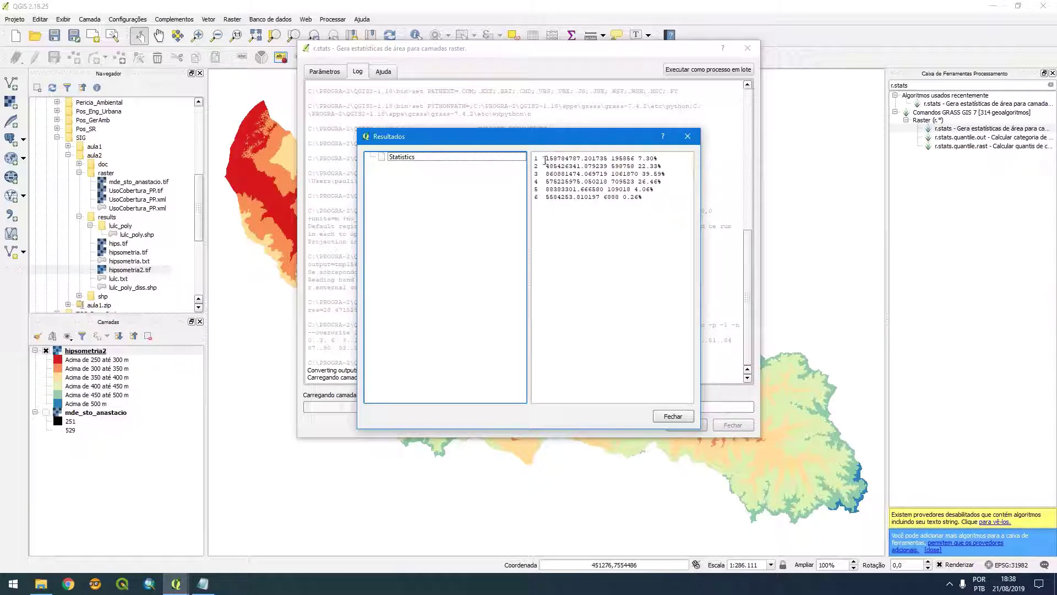
# Examine the area, cell count and percentage figures of the altitude classes and close the results
pyautogui.moveTo(545, 159); pyautogui.dragTo(582, 158)
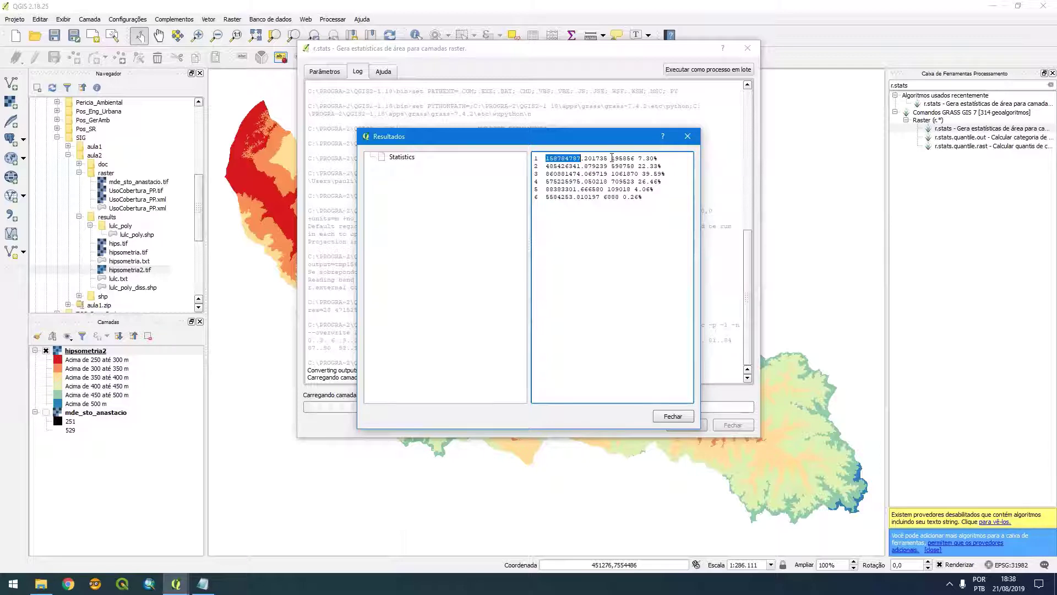
pyautogui.moveTo(612, 158); pyautogui.dragTo(638, 157)
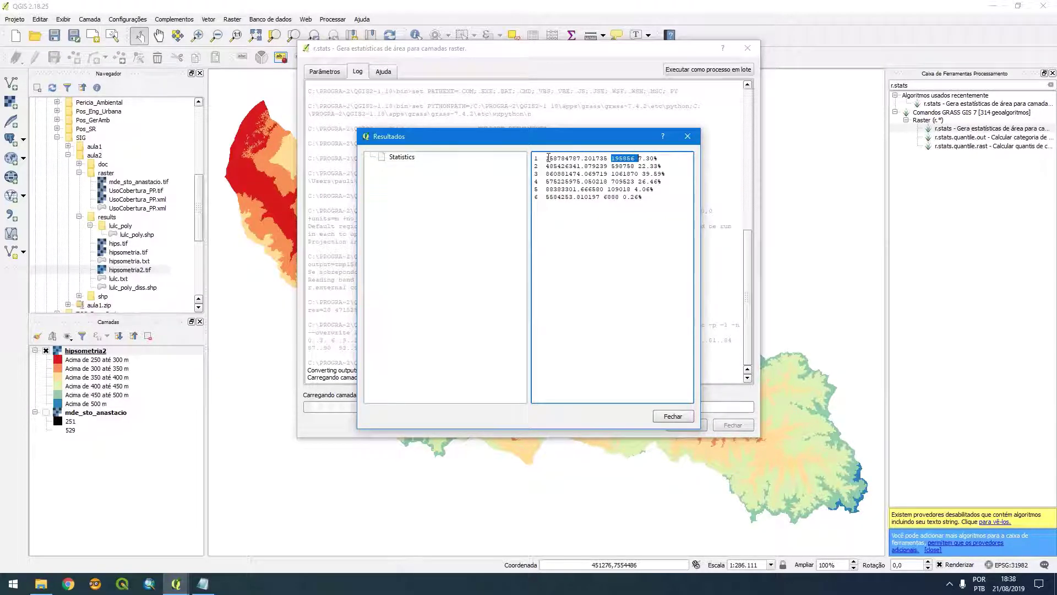
pyautogui.moveTo(547, 158); pyautogui.dragTo(581, 162)
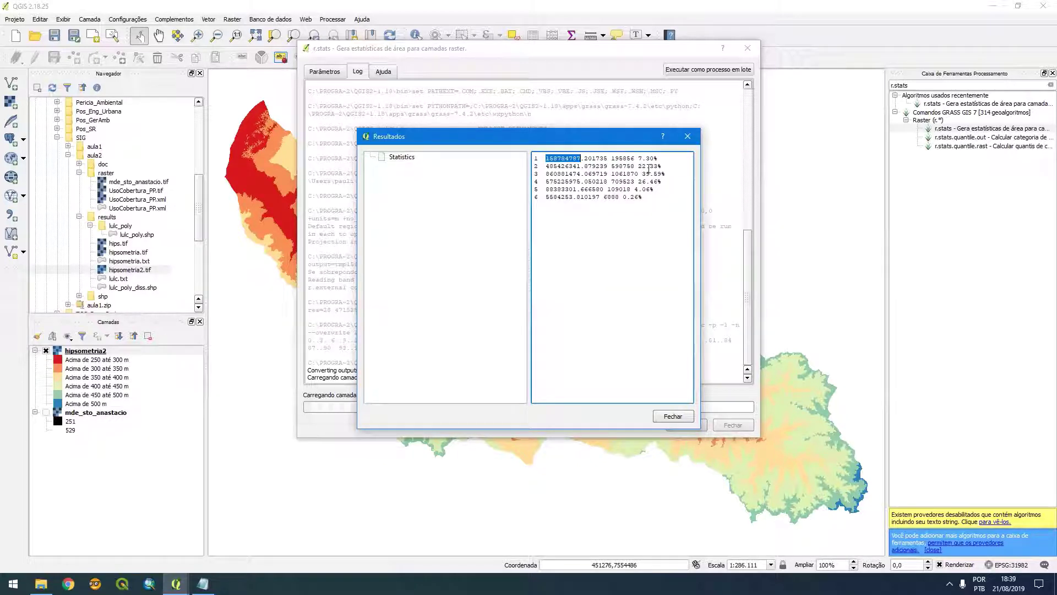
pyautogui.moveTo(641, 174); pyautogui.dragTo(668, 174)
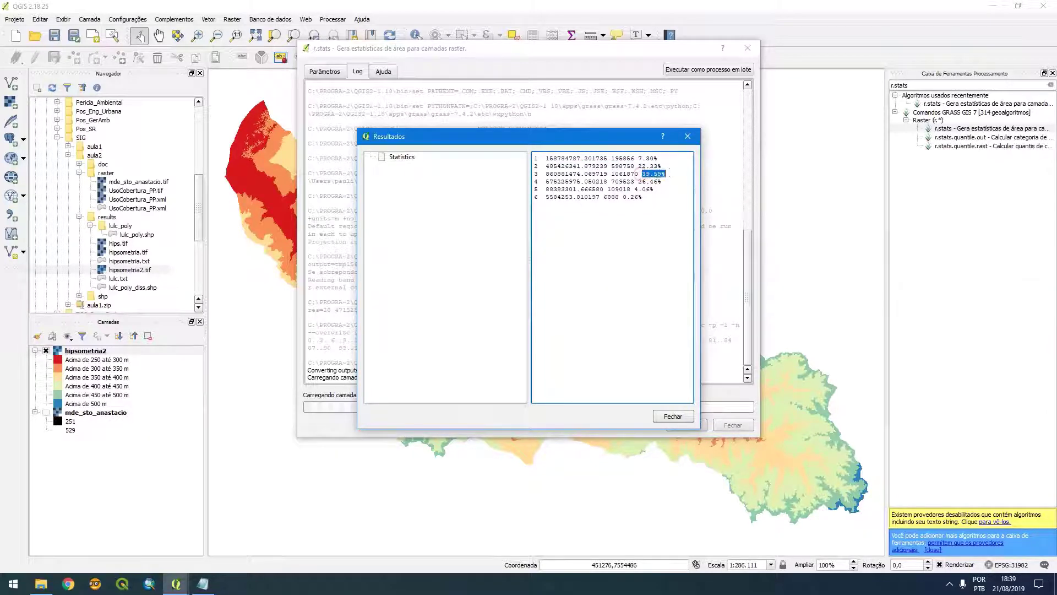
pyautogui.click(669, 175)
pyautogui.click(669, 175)
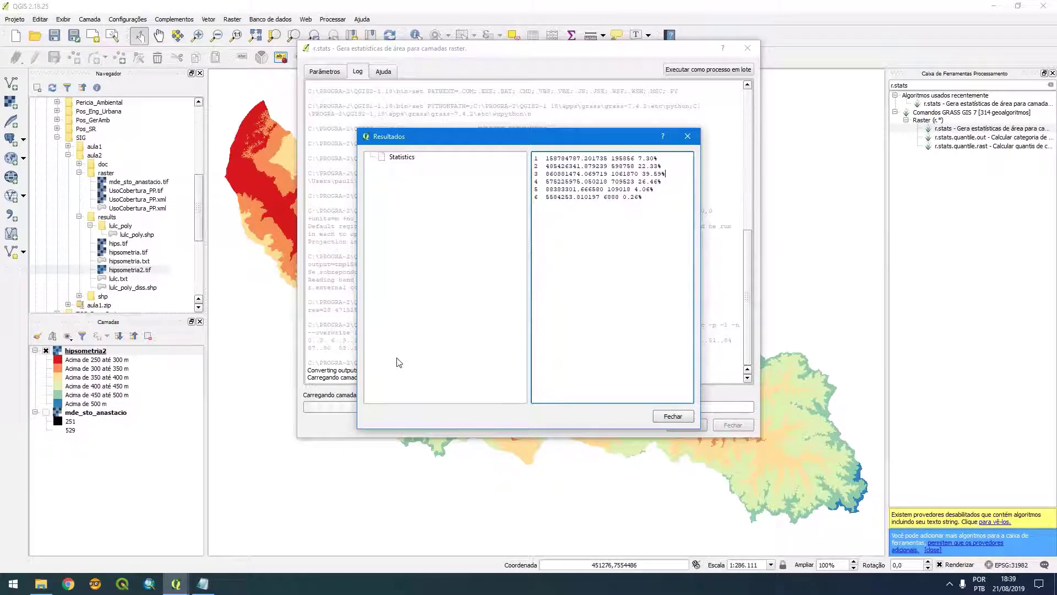
pyautogui.click(657, 417)
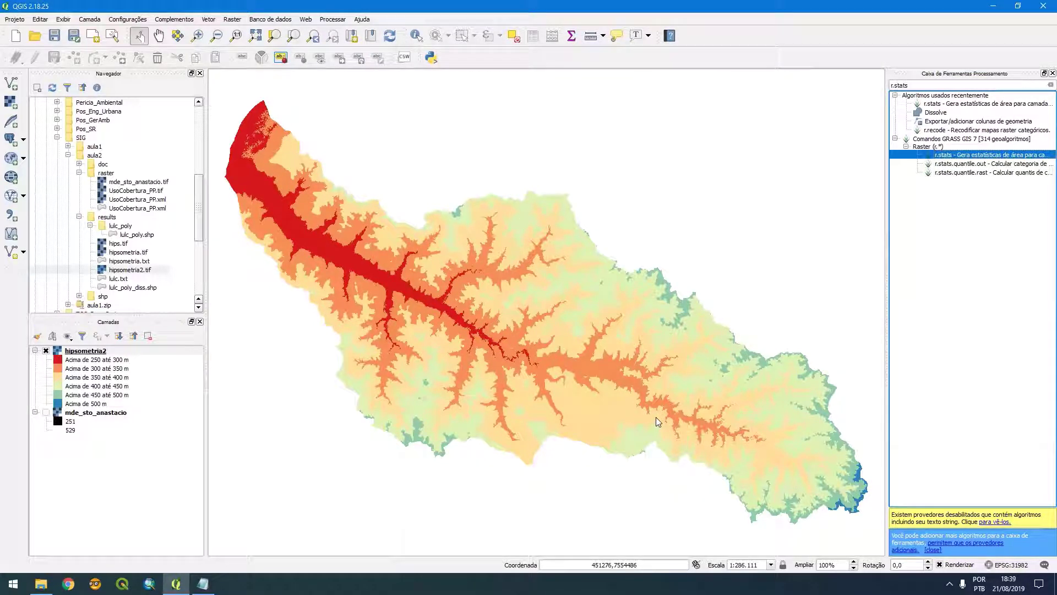
# Hide the hipsometria2 layer and show the mde_sto_anastacio elevation raster
pyautogui.click(46, 351)
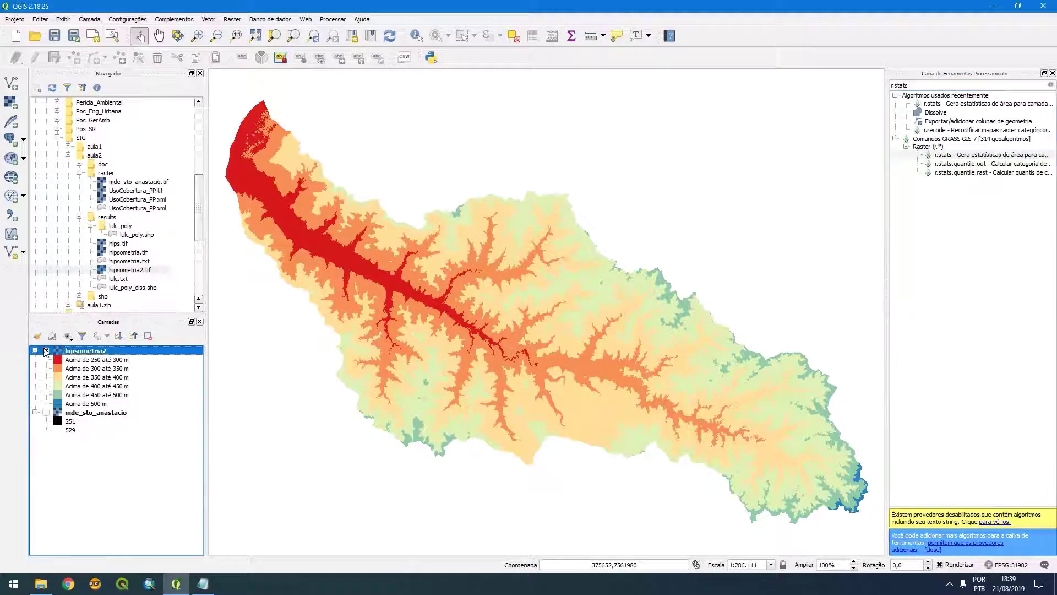
pyautogui.click(43, 414)
pyautogui.click(45, 412)
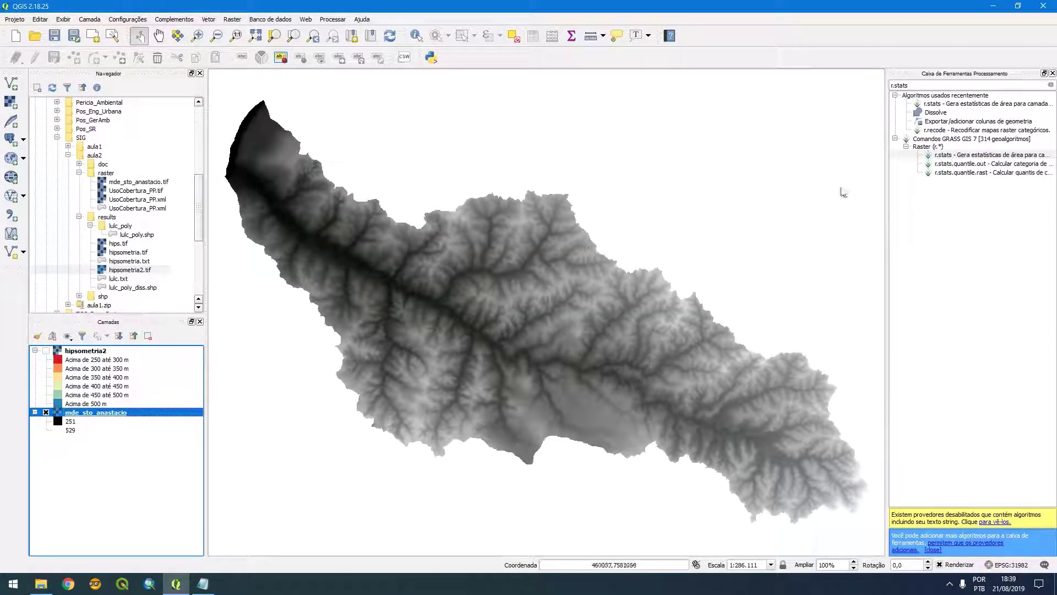
# Reopen r.stats and choose mde_sto_anastacio as the input raster map
pyautogui.doubleClick(939, 155)
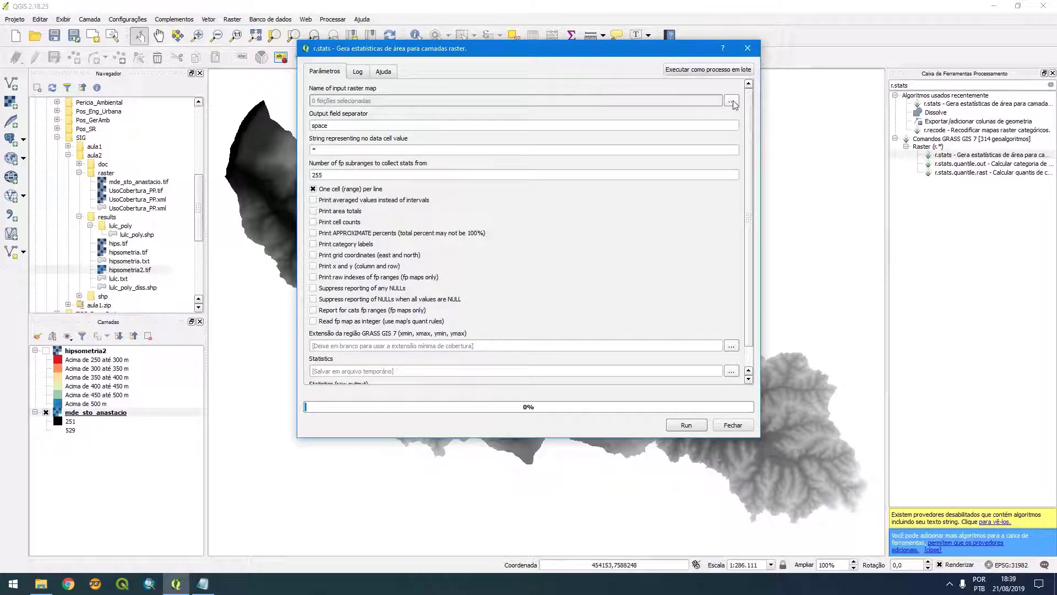
pyautogui.click(731, 100)
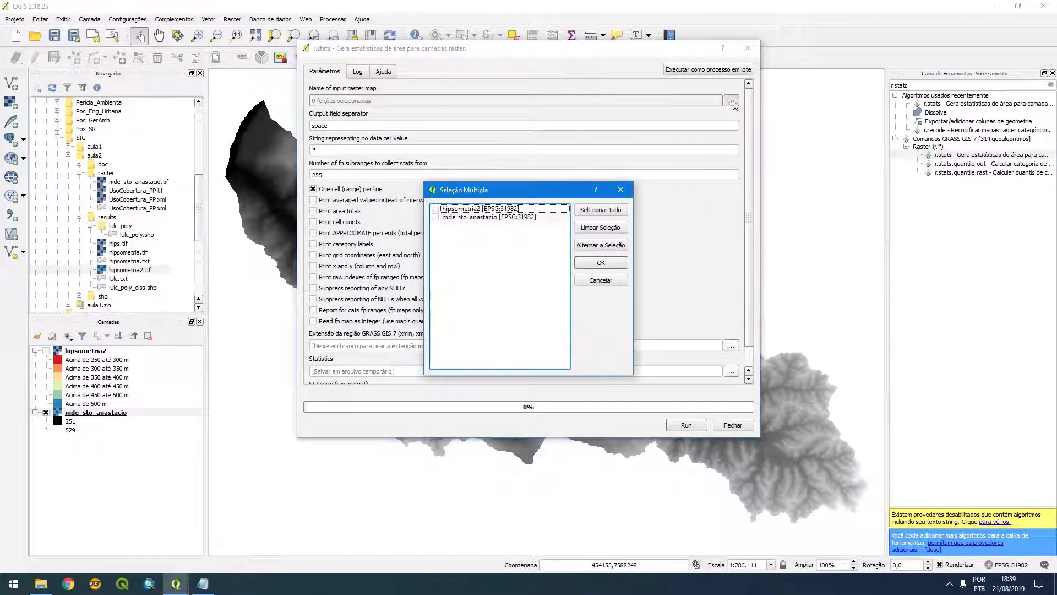
pyautogui.click(435, 217)
pyautogui.click(493, 219)
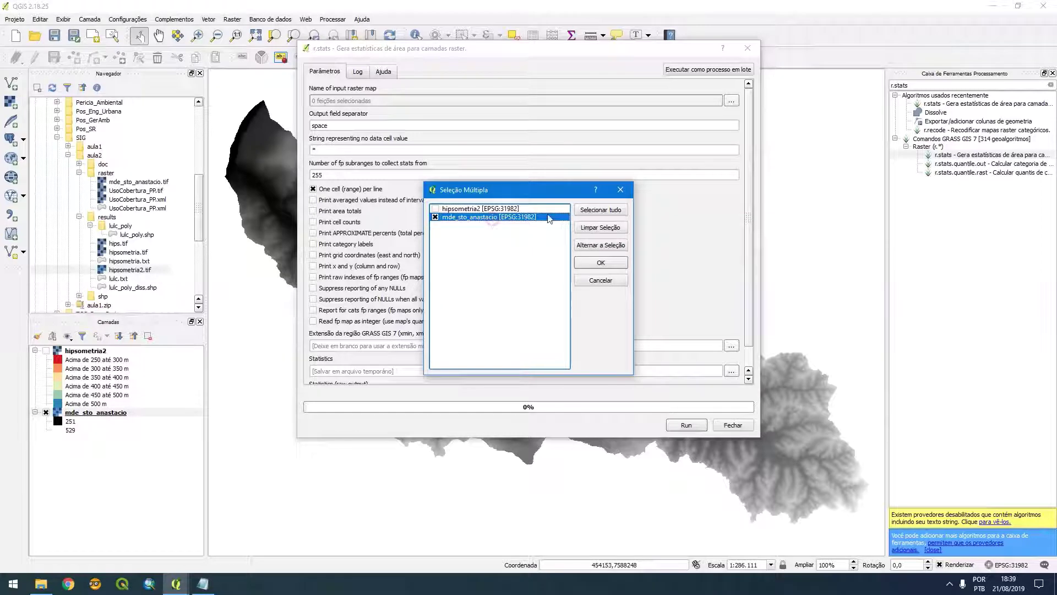
pyautogui.click(601, 263)
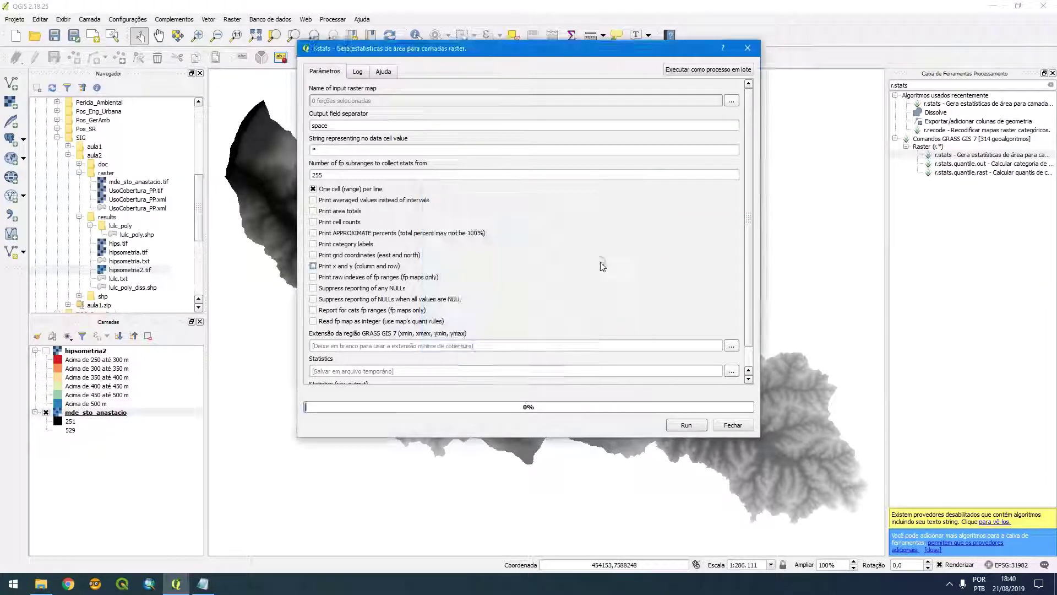
# Replace one cell per line with area totals, cell counts, approximate percents and category labels, suppress any NULLs, and run with temporary outputs
pyautogui.click(313, 189)
pyautogui.click(313, 211)
pyautogui.click(313, 222)
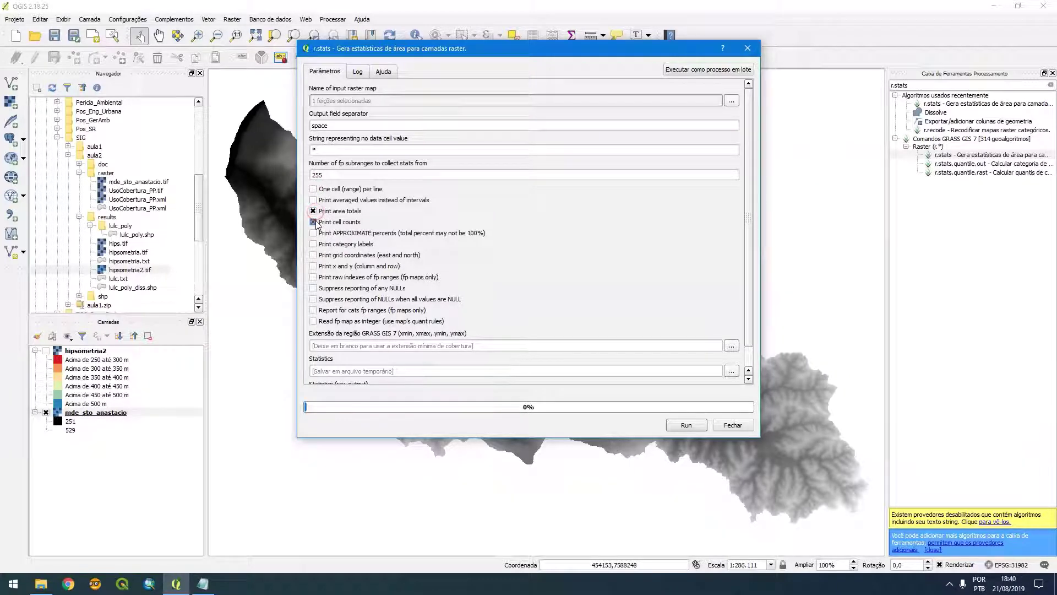
pyautogui.click(314, 233)
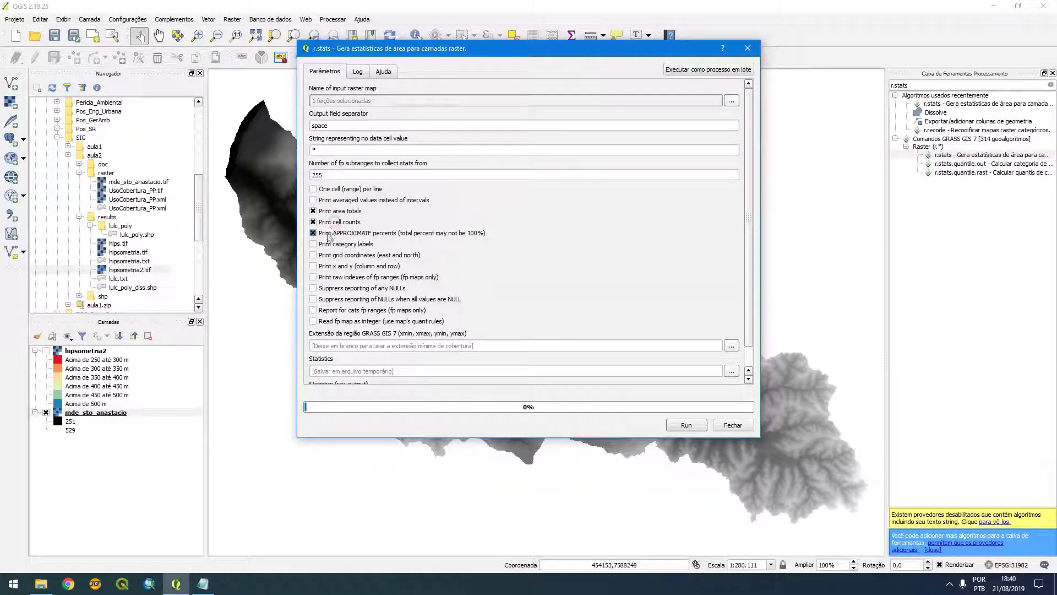
pyautogui.click(323, 244)
pyautogui.click(335, 288)
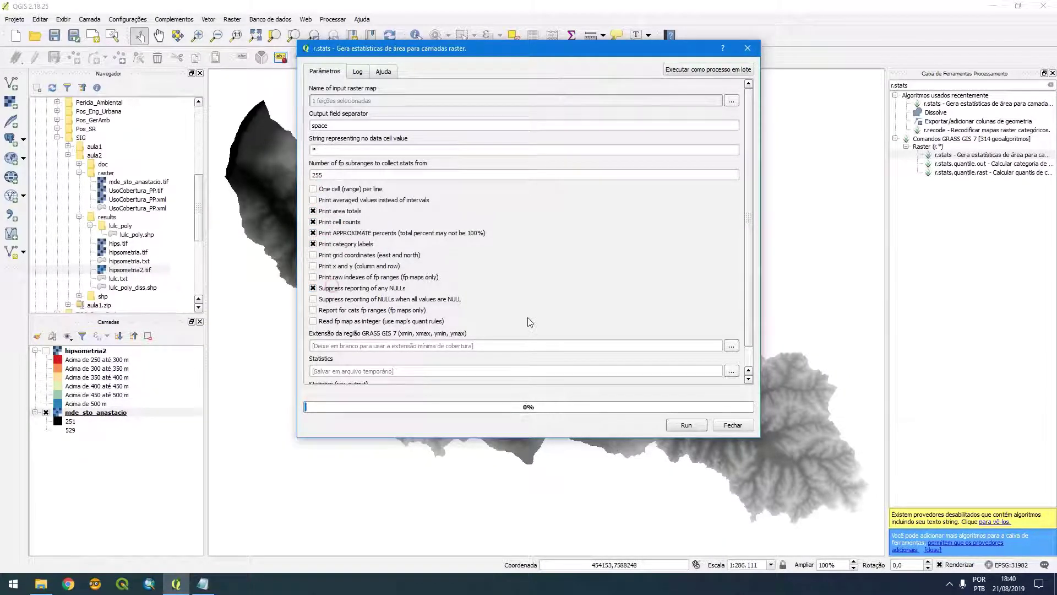
pyautogui.scroll(-1, 530, 322)
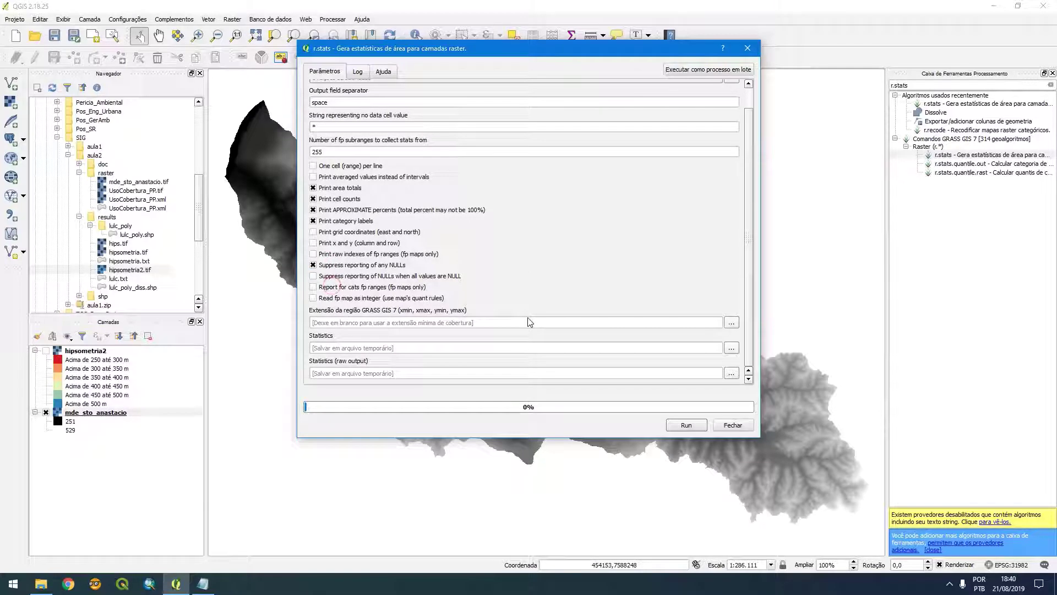
pyautogui.click(687, 425)
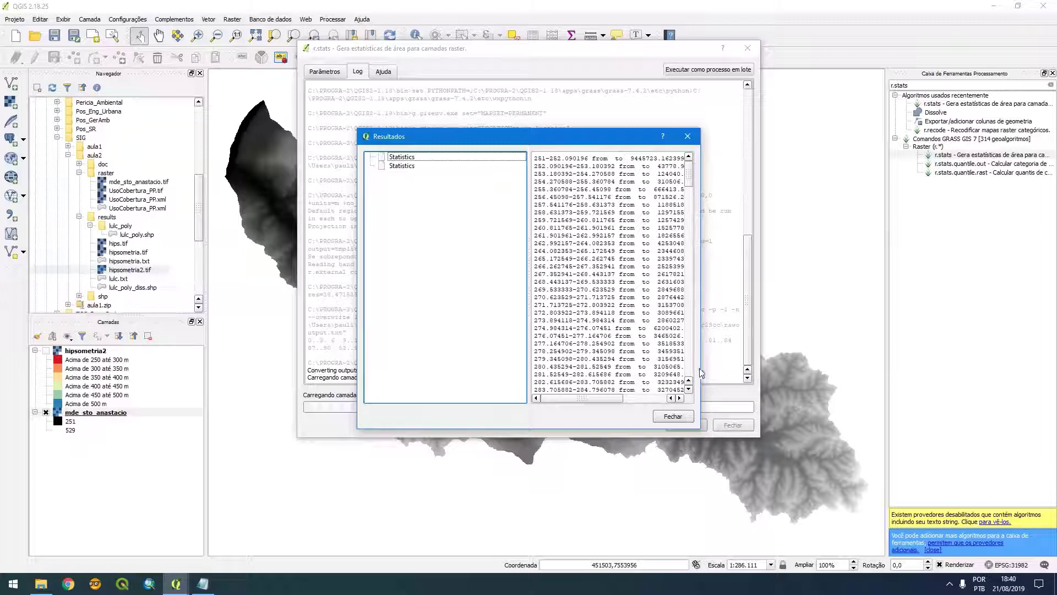
# Enlarge the results window and its statistics area, examine the figures for the unclassified elevation raster, and close the results
pyautogui.moveTo(700, 373); pyautogui.dragTo(791, 388)
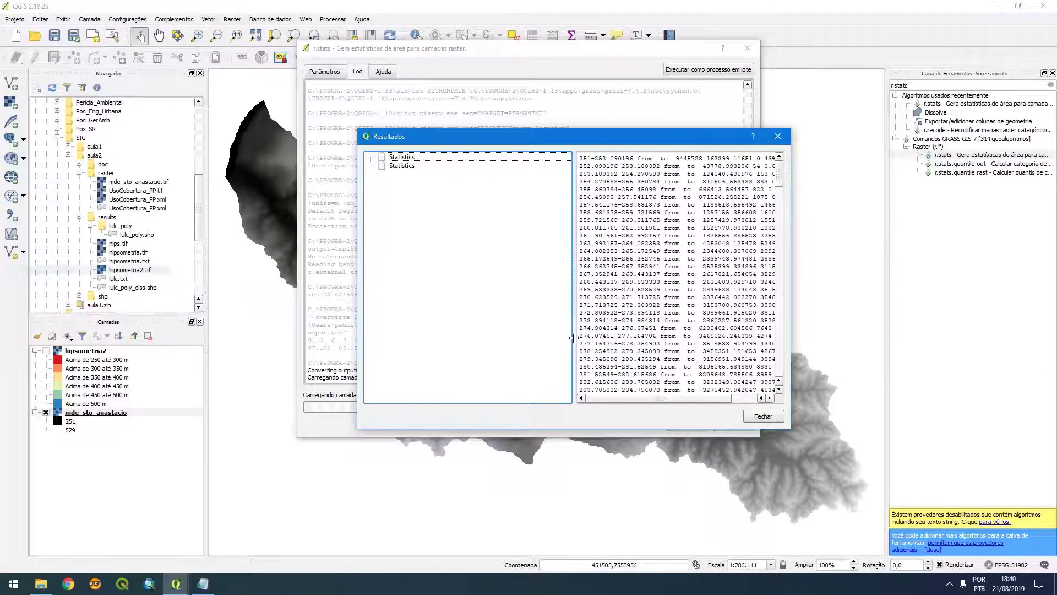
pyautogui.moveTo(574, 336); pyautogui.dragTo(448, 330)
pyautogui.click(779, 186)
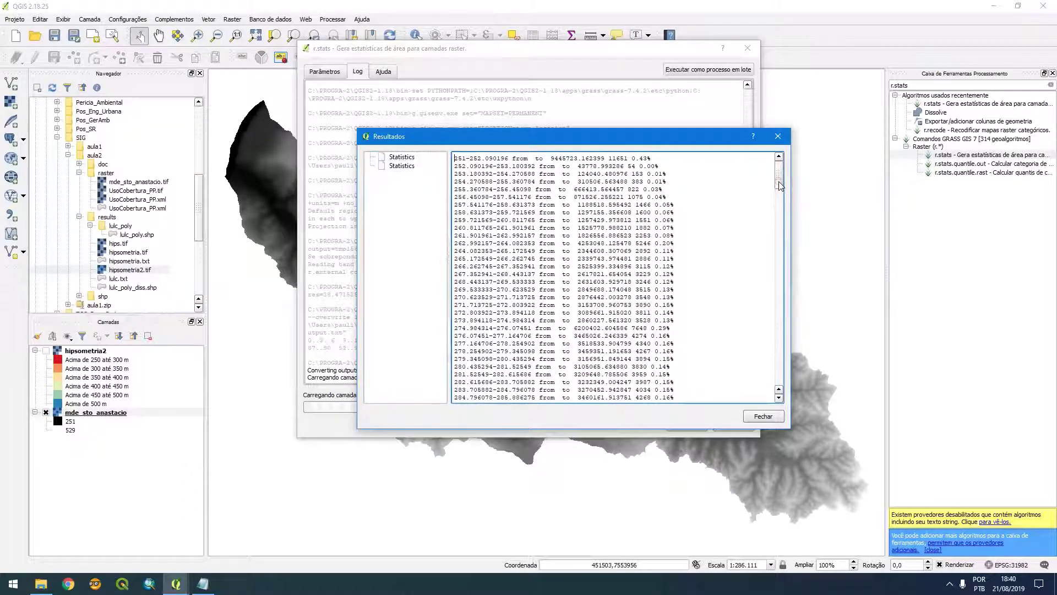
pyautogui.moveTo(780, 185); pyautogui.dragTo(755, 190)
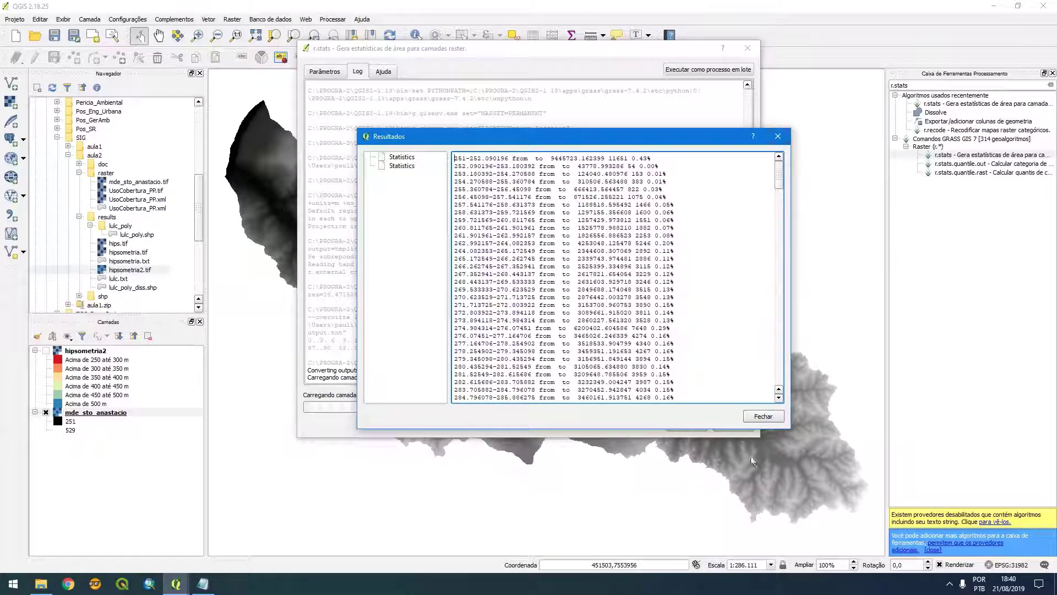
pyautogui.click(763, 416)
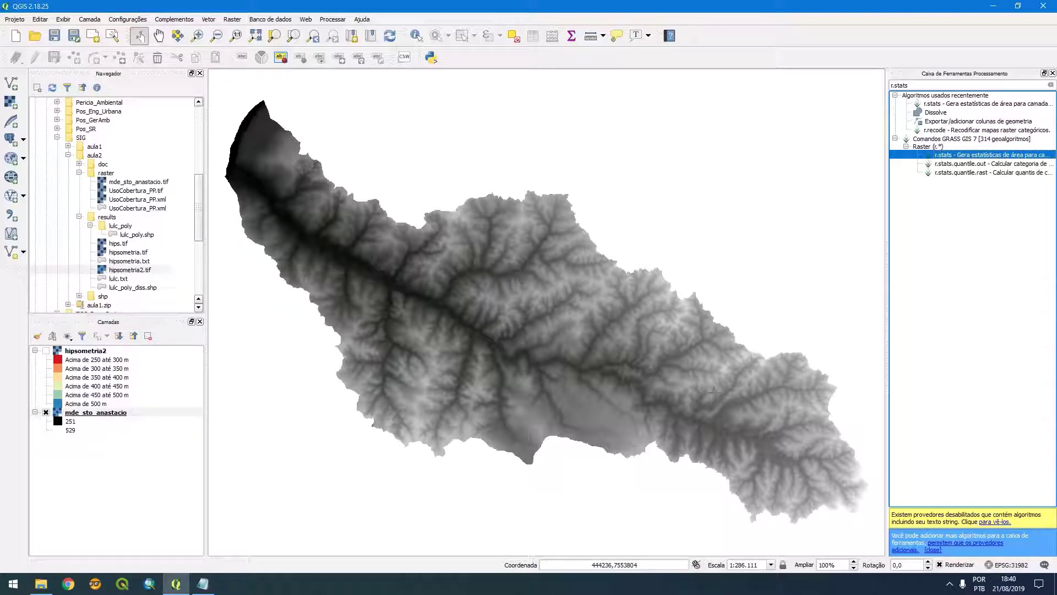
pyautogui.click(949, 583)
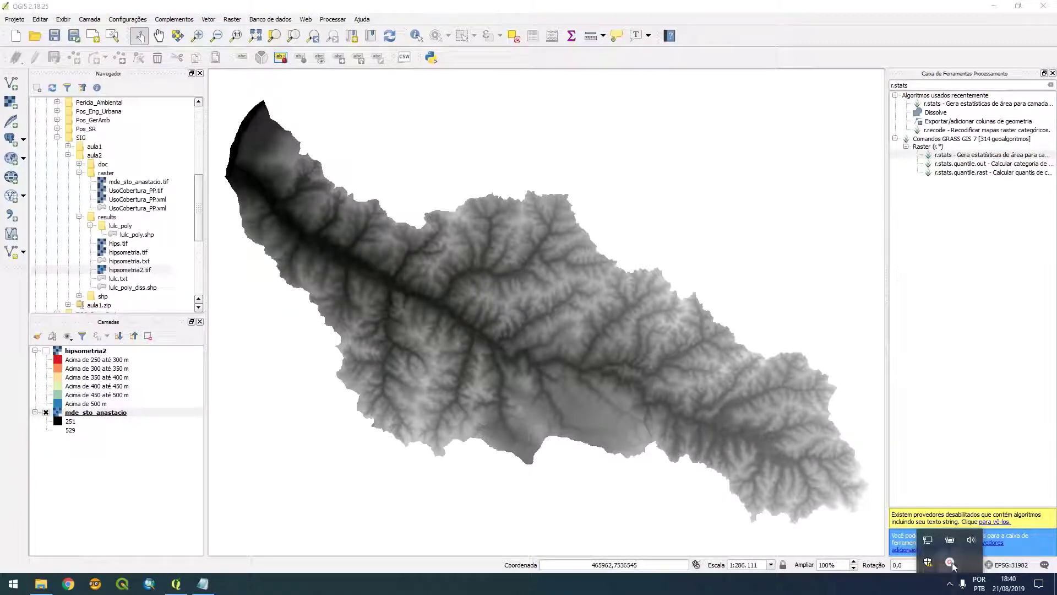